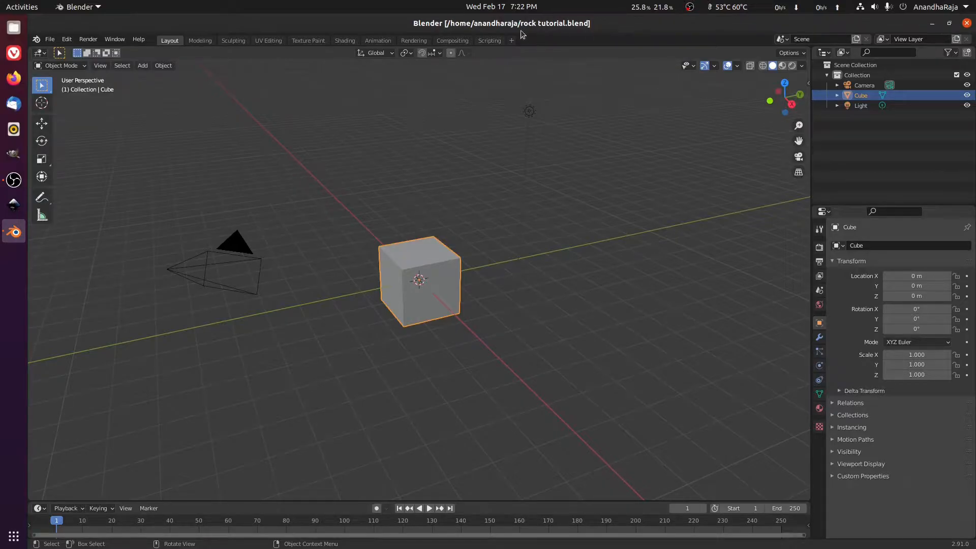
# Find the "Add Mesh: Extra Objects" add-on in the preferences by searching for "extra", and enable it
pyautogui.click(75, 43)
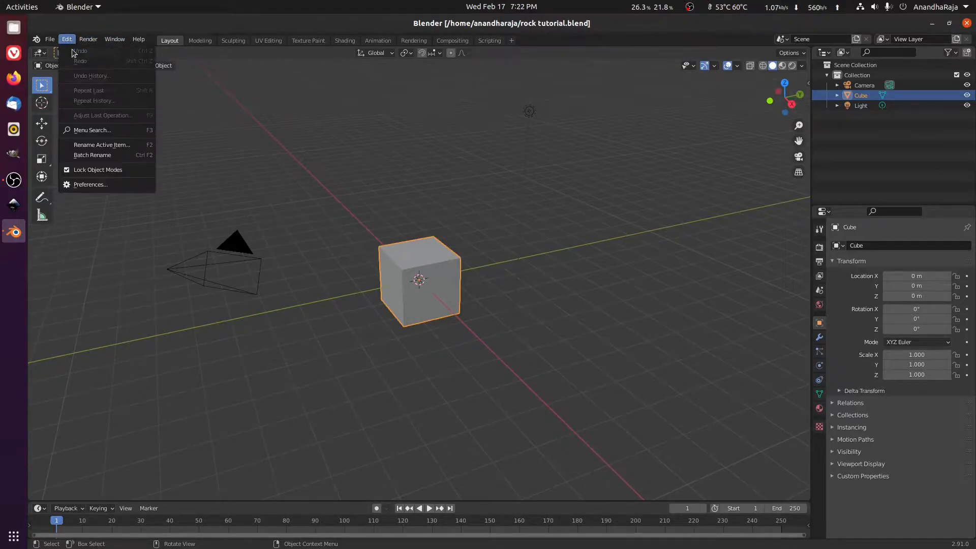
pyautogui.click(82, 183)
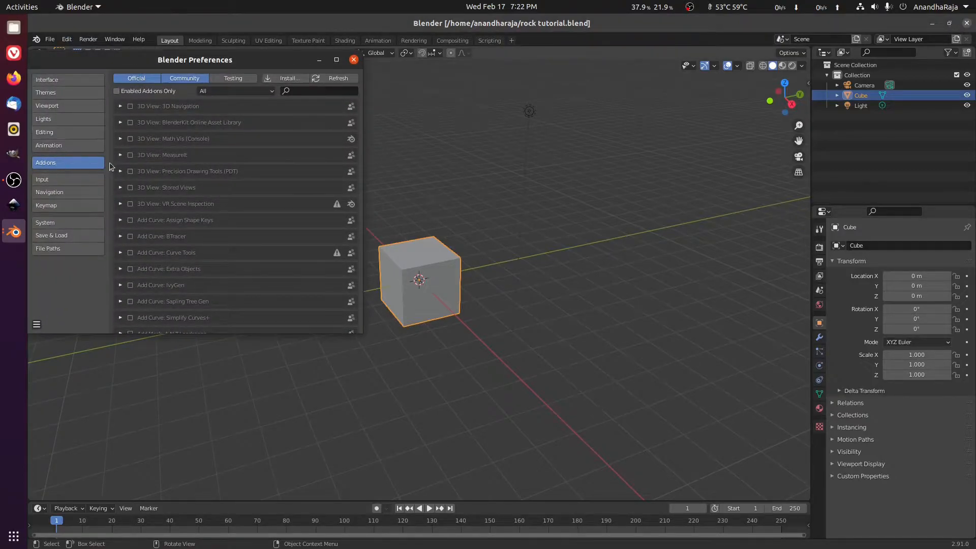
pyautogui.click(312, 92)
pyautogui.write('extra')
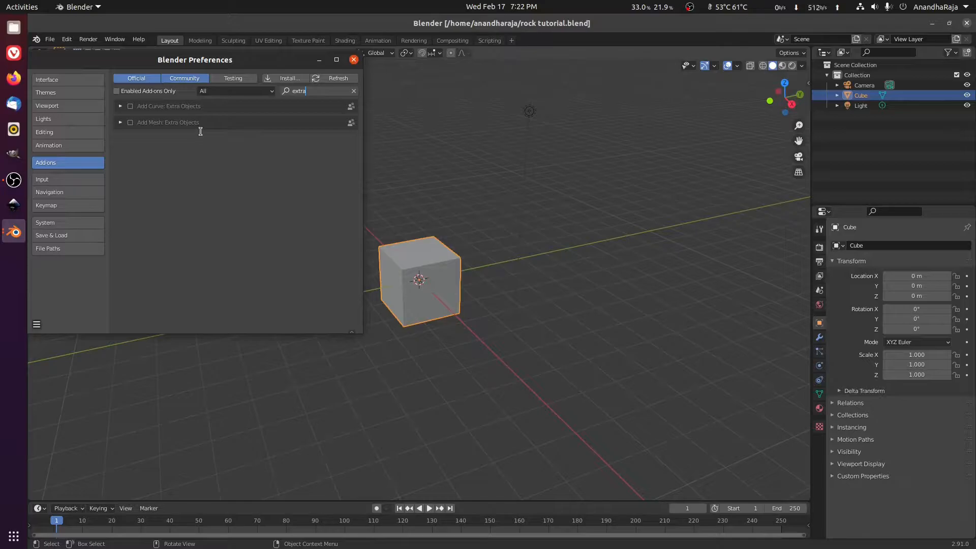
pyautogui.click(130, 122)
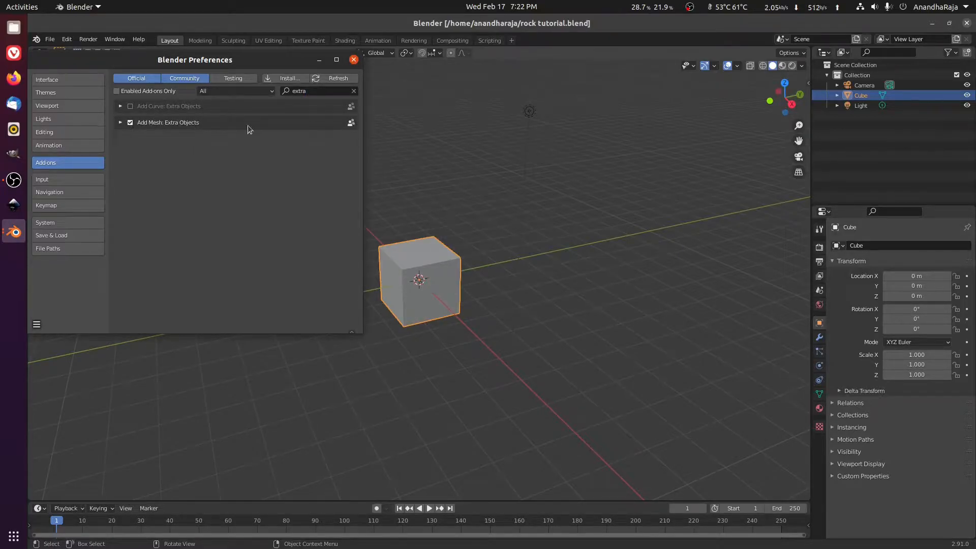
pyautogui.click(354, 60)
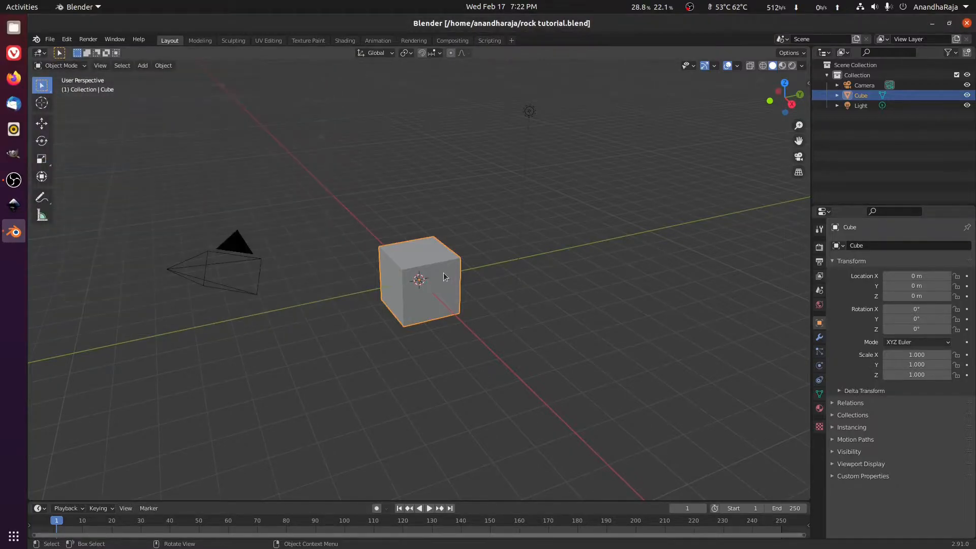
# Delete the default cube from the scene
pyautogui.press('Delete')
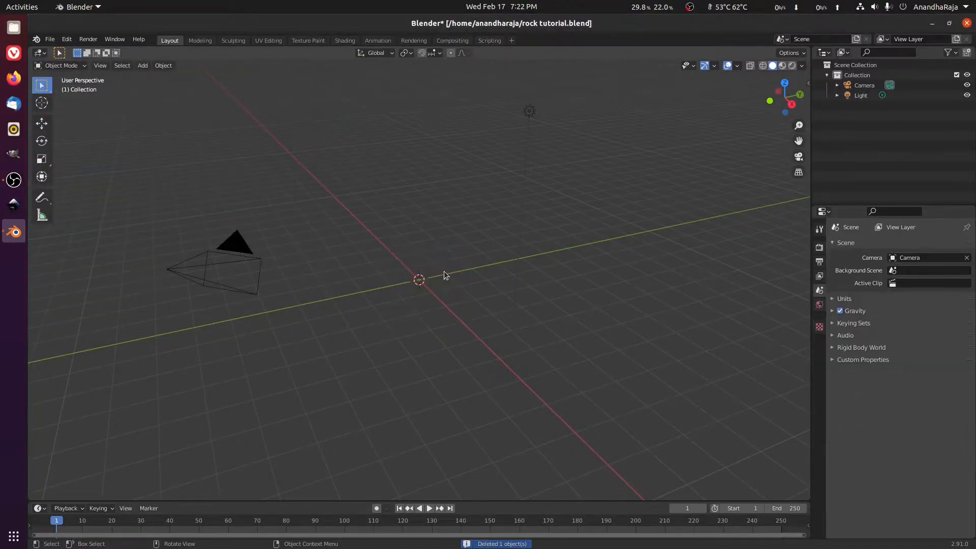
# Add a rock mesh with the Rock Generator and expand its generation settings
pyautogui.hotkey('shift', 'a')
pyautogui.moveTo(423, 243)
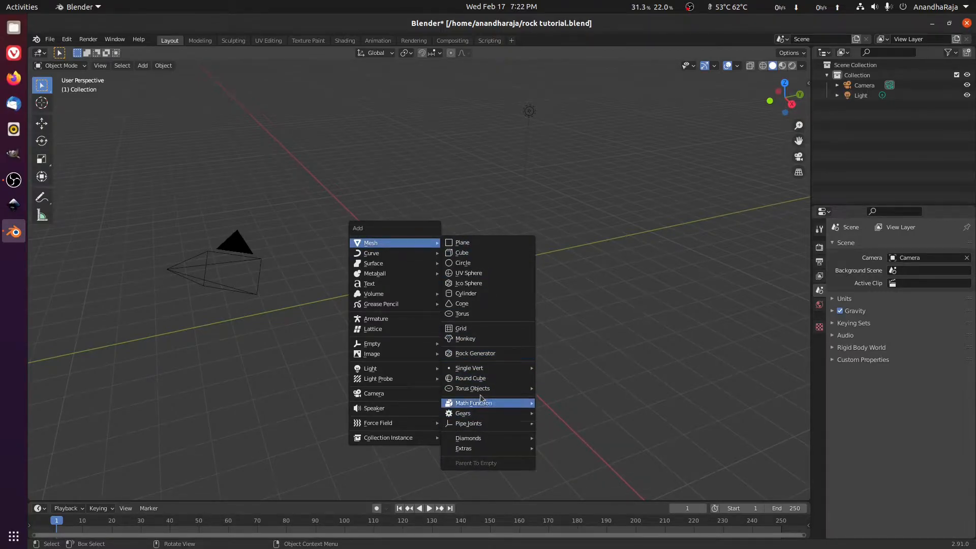
pyautogui.click(485, 354)
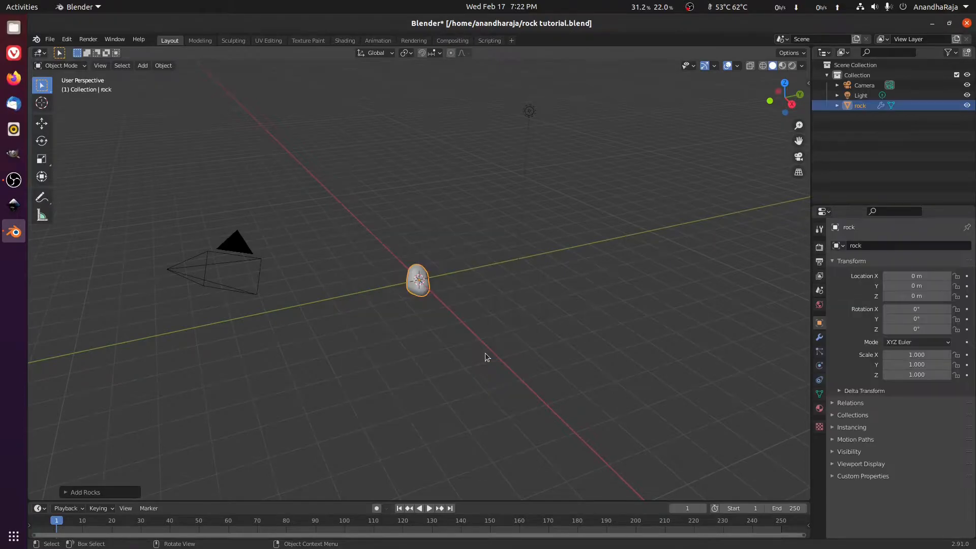
pyautogui.click(66, 492)
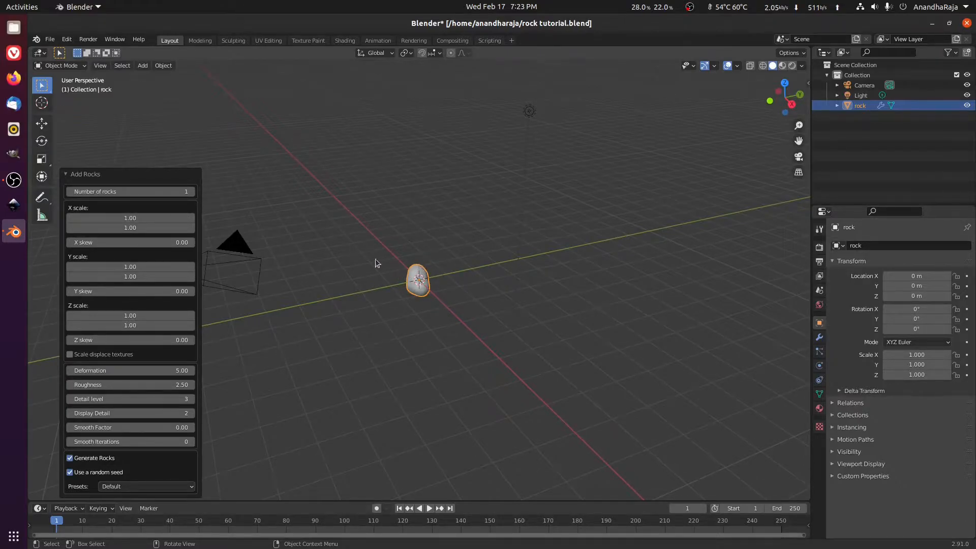
# Select the generated rock at the world origin and delete it
pyautogui.rightClick(674, 171)
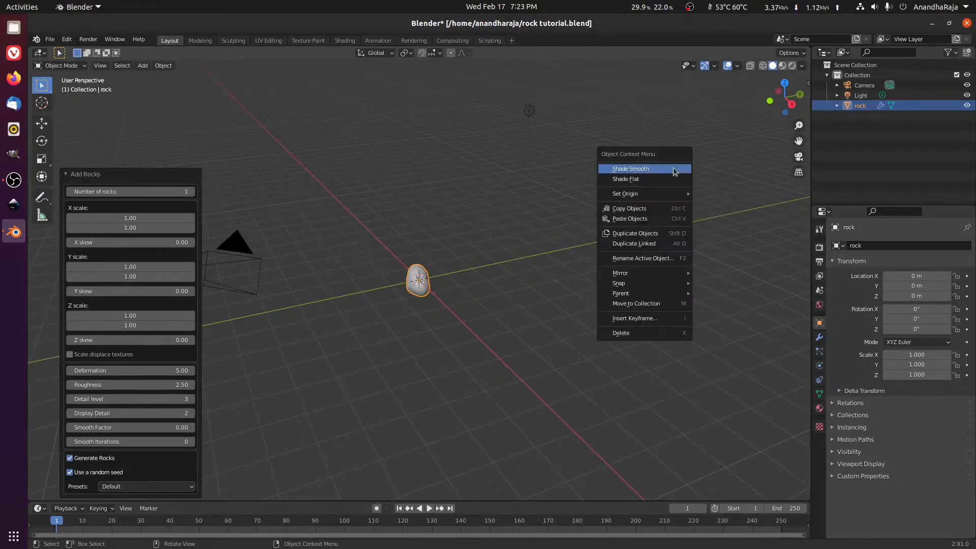
pyautogui.click(529, 162)
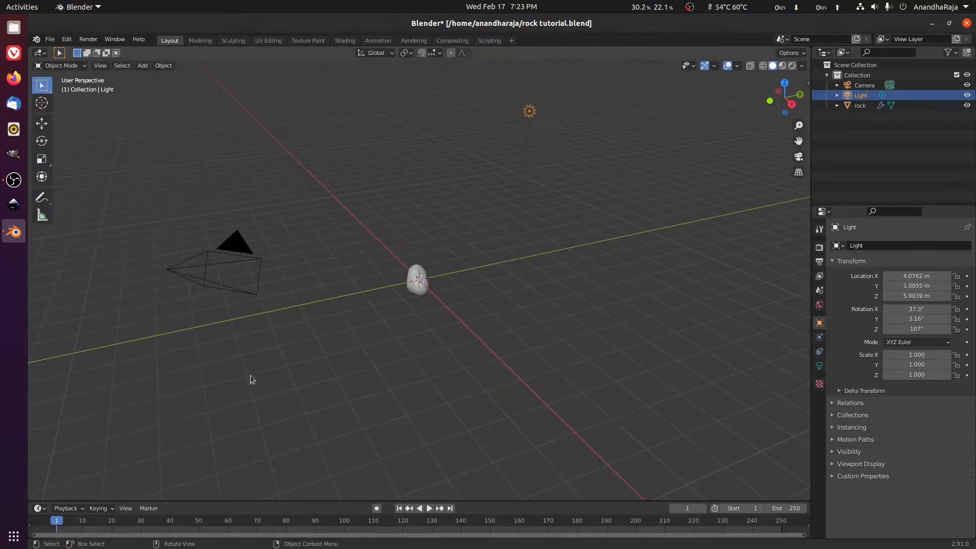
pyautogui.click(465, 236)
pyautogui.moveTo(392, 217); pyautogui.dragTo(442, 355)
pyautogui.press('Delete')
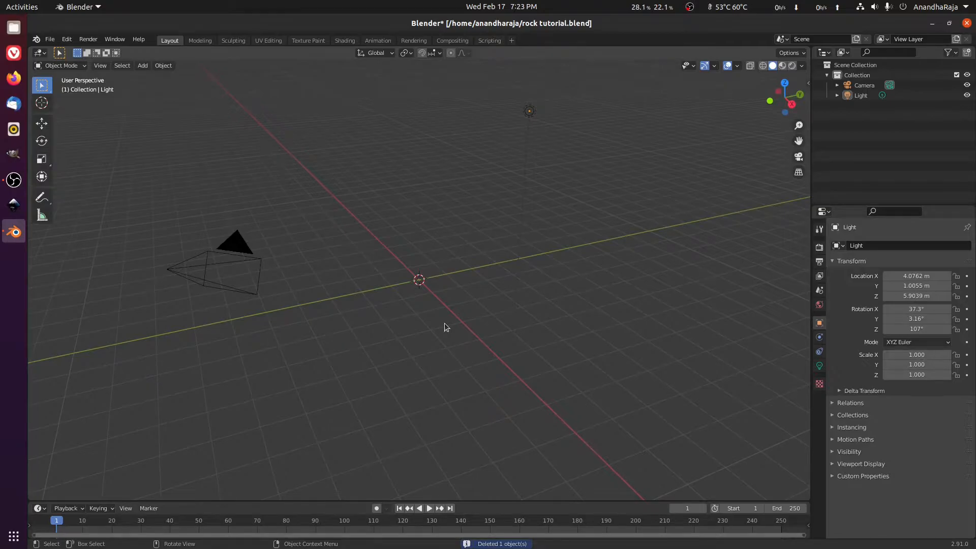
# Add a new rock mesh at the world origin with the Rock Generator
pyautogui.hotkey('shift', 'a')
pyautogui.moveTo(445, 323)
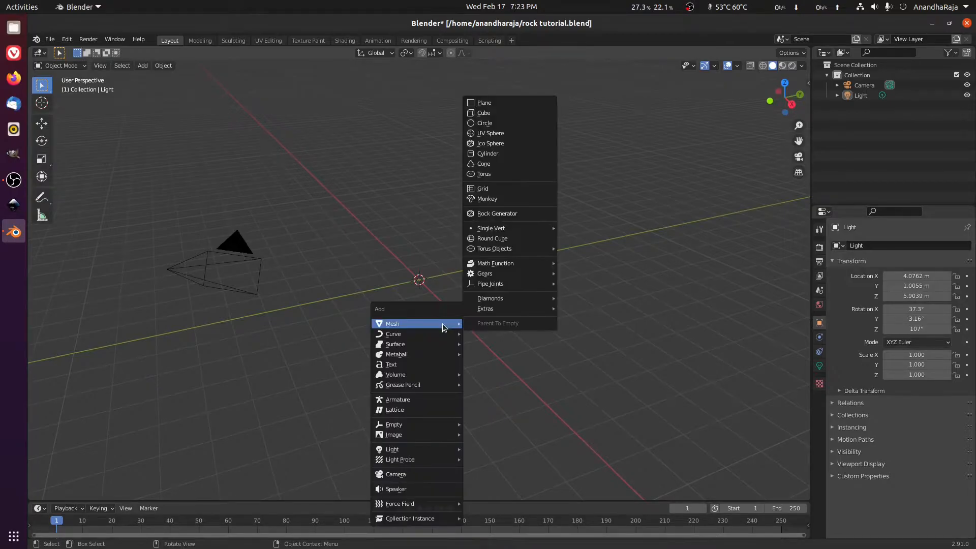
pyautogui.click(503, 216)
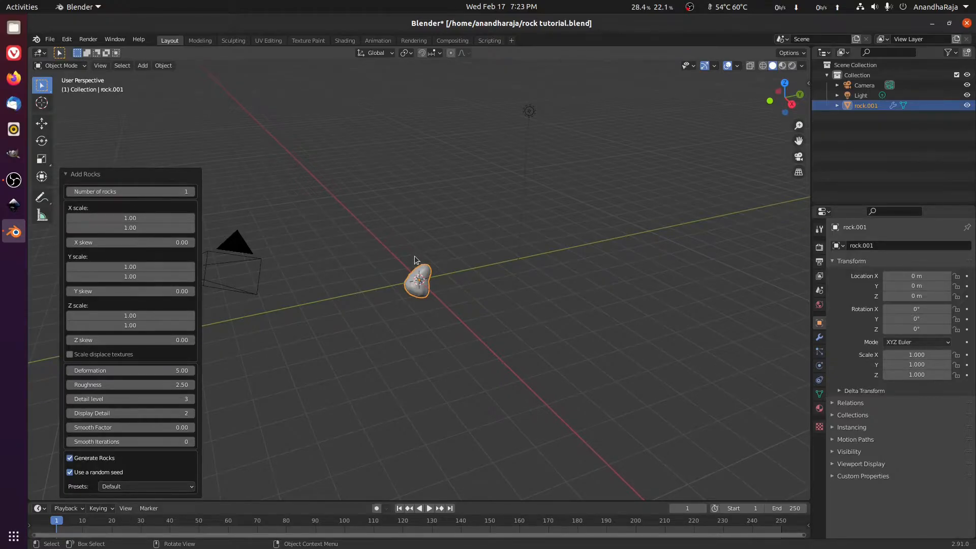
pyautogui.scroll(10, 414, 256)
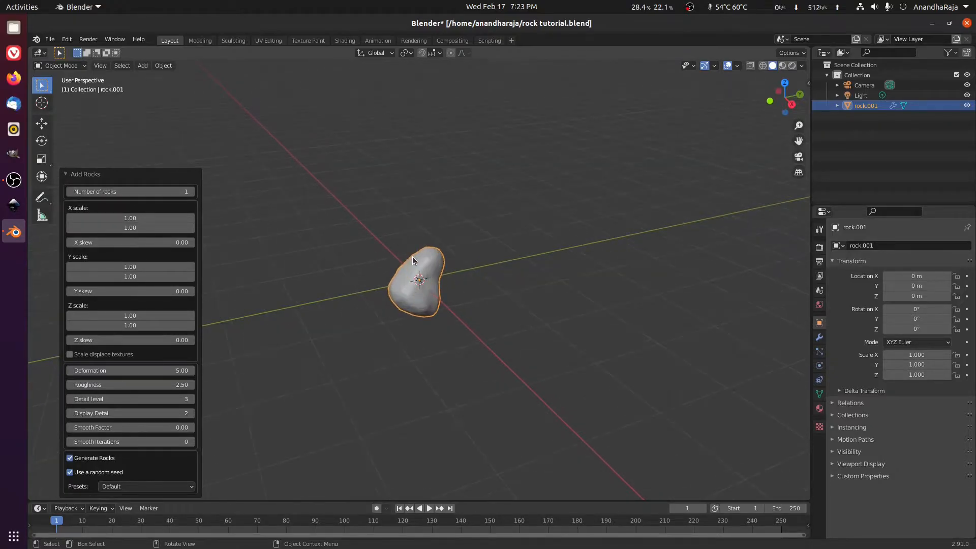
# Try generating 2 rocks, and return the number of rocks to 1
pyautogui.click(192, 191)
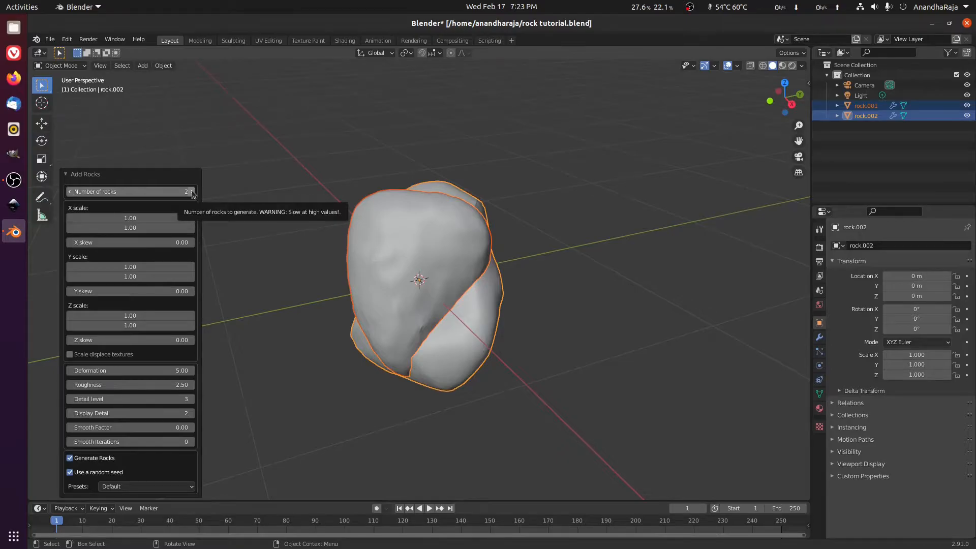
pyautogui.click(70, 192)
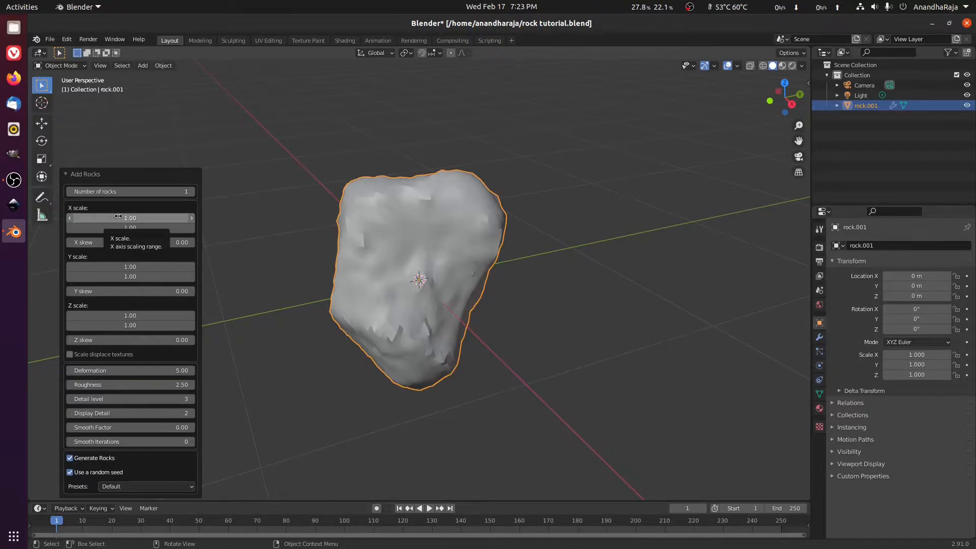
# Set the rock's scale ranges to 1.80–1.81 in X, 1.55–1.58 in Y and 1.18–1.20 in Z
pyautogui.moveTo(118, 216); pyautogui.dragTo(164, 213)
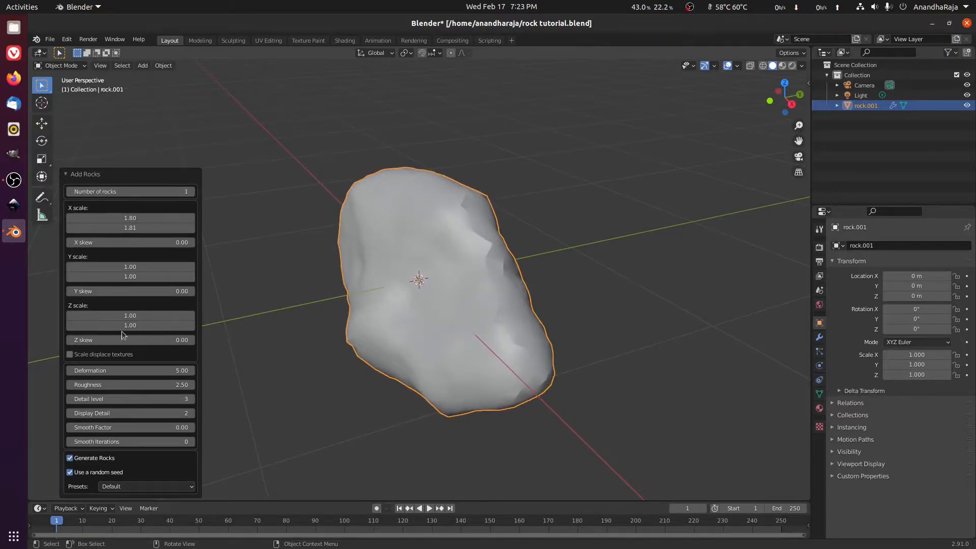
pyautogui.moveTo(103, 267); pyautogui.dragTo(136, 267)
pyautogui.moveTo(104, 316); pyautogui.dragTo(107, 316)
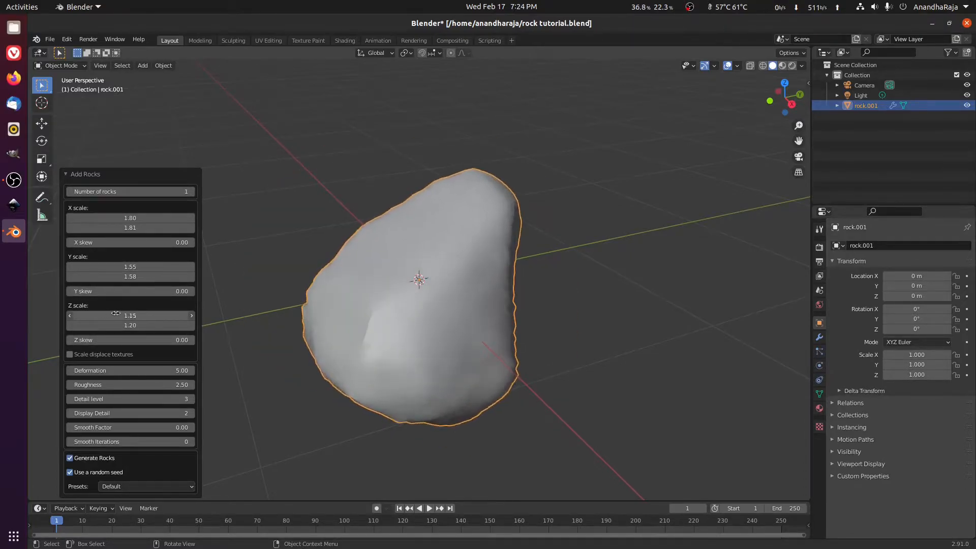
# Try scaling the displace textures on the rock, and switch that option off again
pyautogui.click(86, 355)
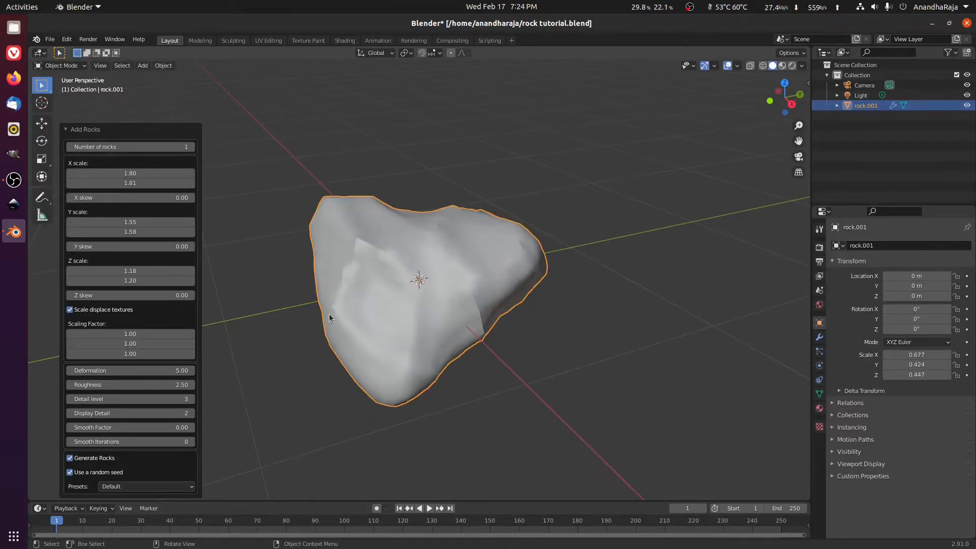
pyautogui.click(69, 310)
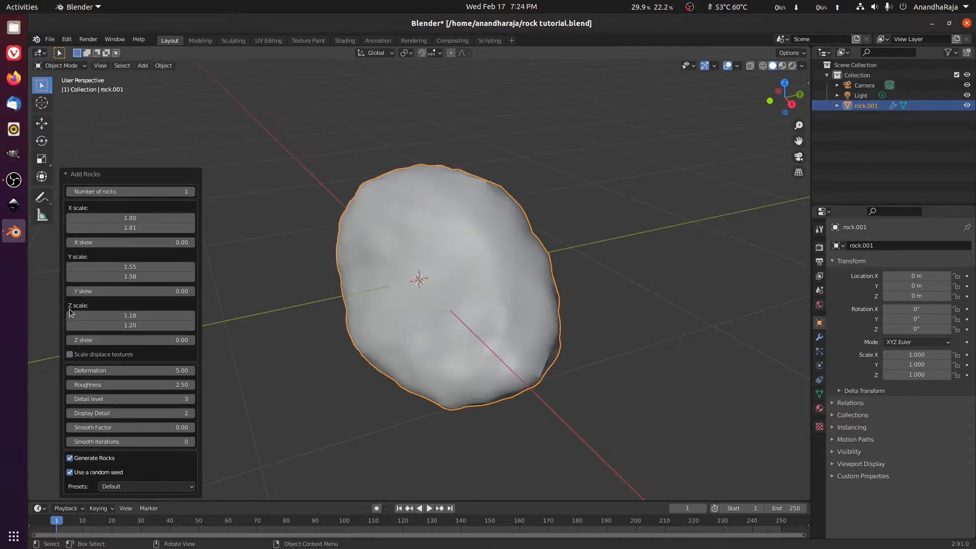
# Set the rock's Deformation to 4.22, its Detail level to 4 and its Display Detail to 3
pyautogui.moveTo(116, 370)
pyautogui.mouseDown()
pyautogui.moveTo(139, 367)
pyautogui.moveTo(130, 369)
pyautogui.mouseUp()
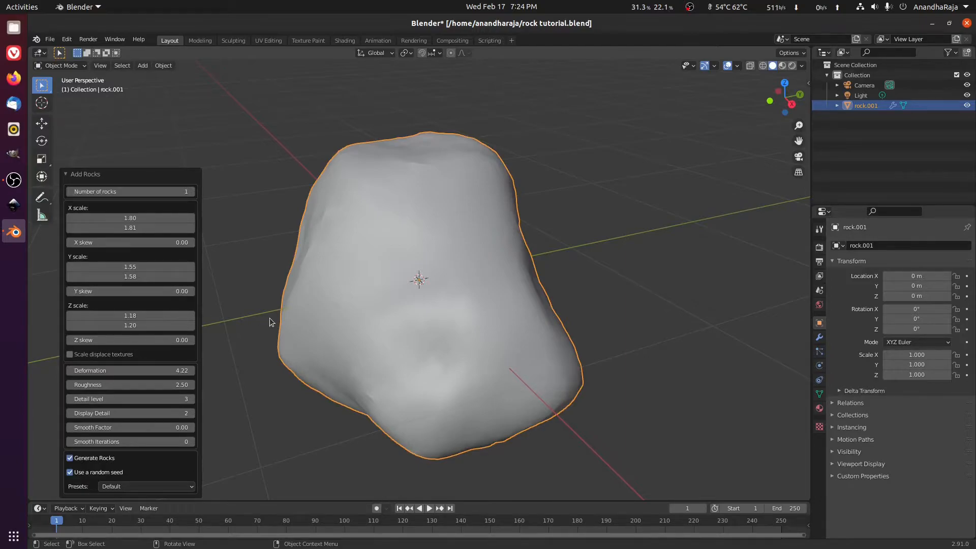
pyautogui.click(193, 399)
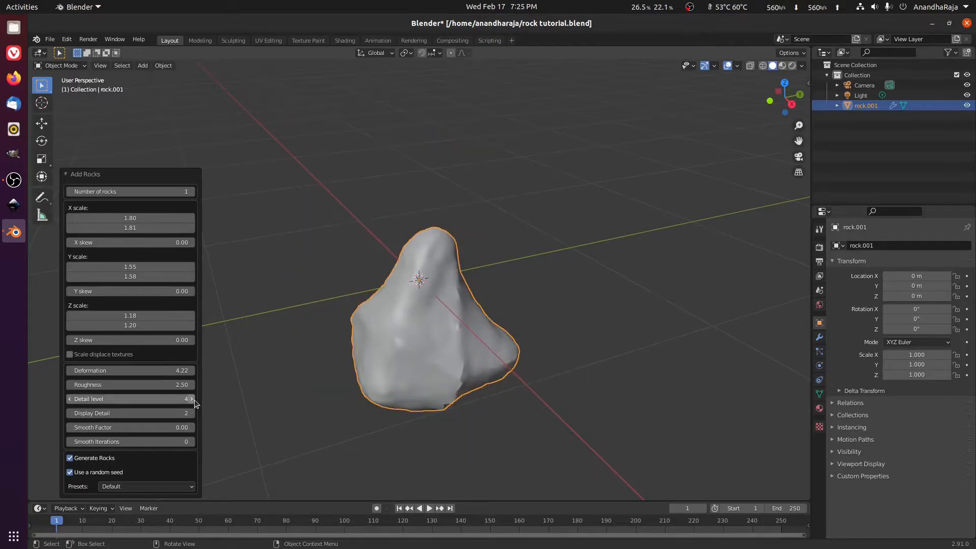
pyautogui.click(192, 414)
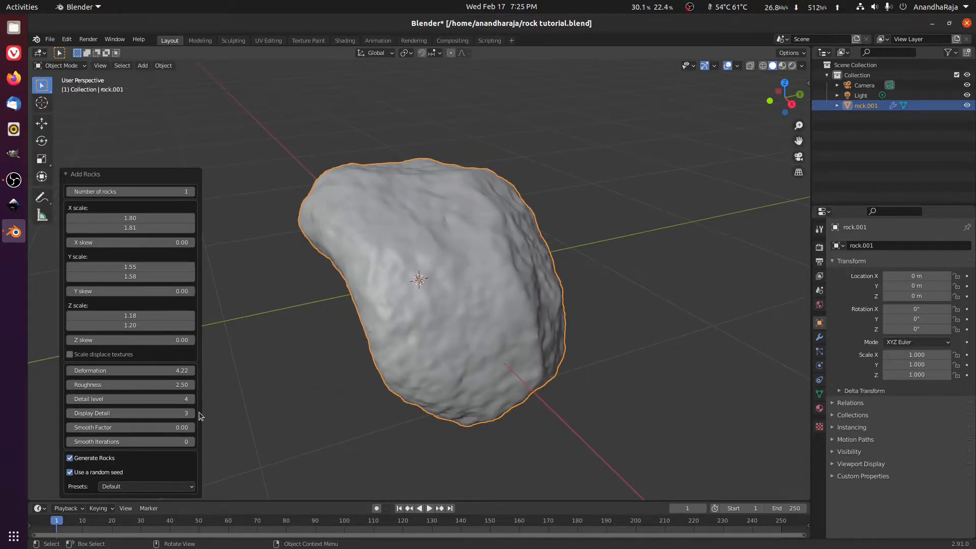
pyautogui.moveTo(464, 300); pyautogui.dragTo(386, 315, button='middle')
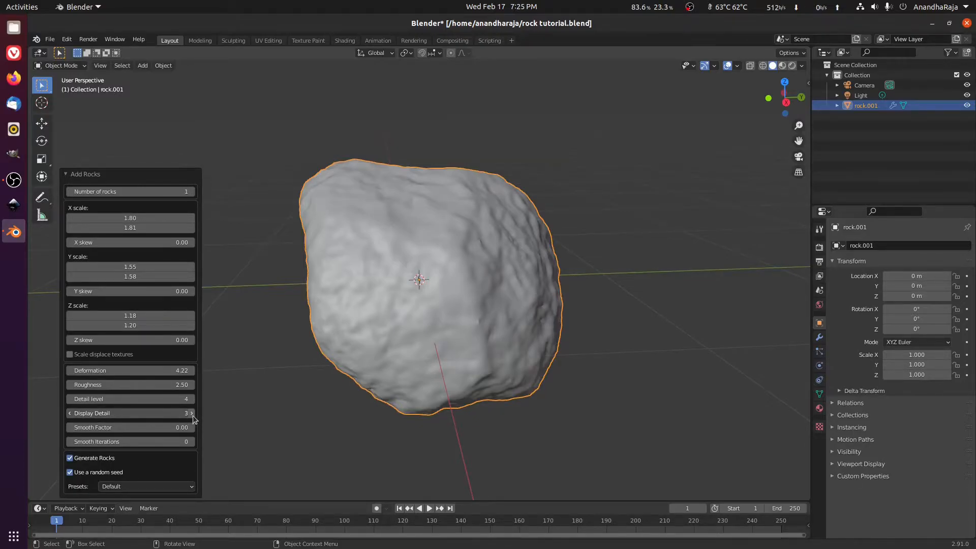
# Raise the rock's Display Detail to 4 and examine the surface up close
pyautogui.click(193, 416)
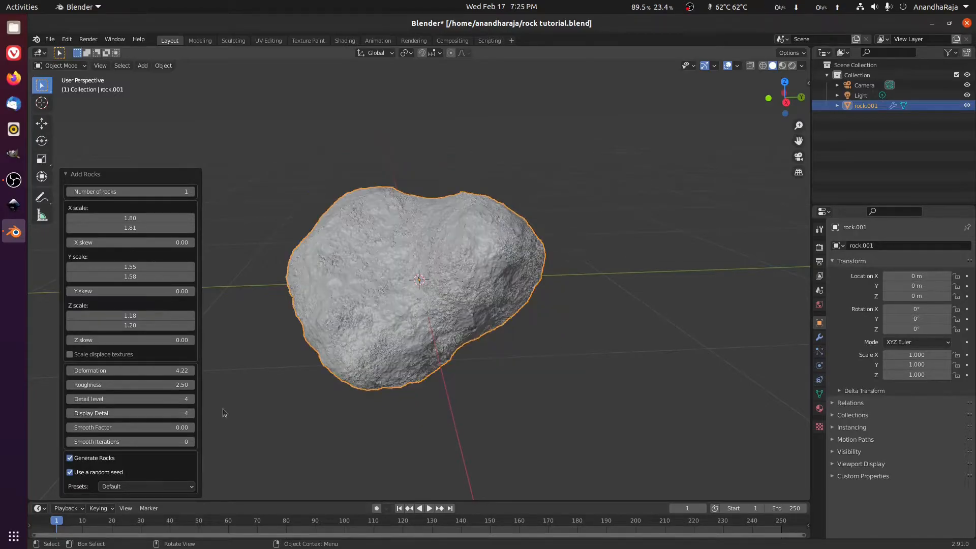
pyautogui.moveTo(396, 336); pyautogui.dragTo(404, 297, button='middle')
pyautogui.scroll(5, 405, 293)
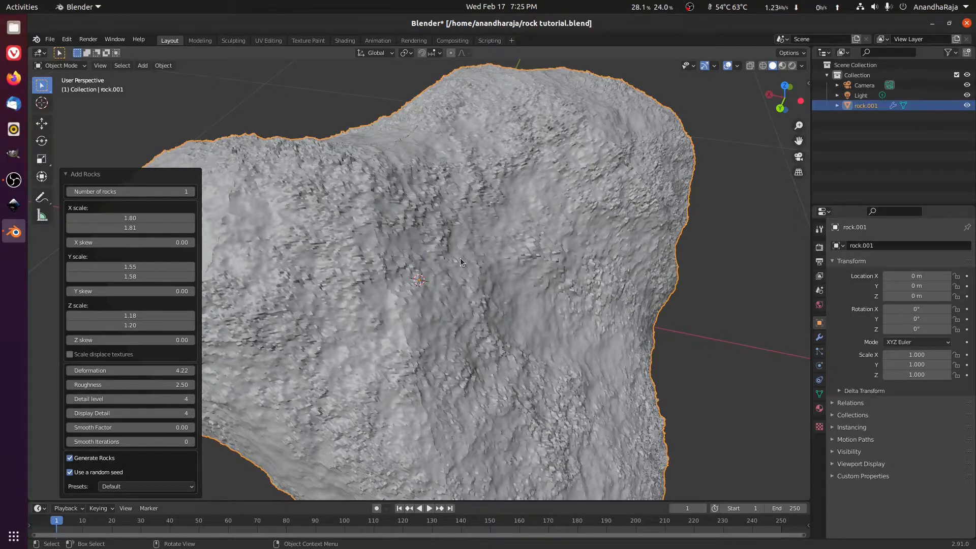
# Set the rock's Roughness to 2
pyautogui.click(157, 386)
pyautogui.press('BackSpace')
pyautogui.press('BackSpace')
pyautogui.press('Return')
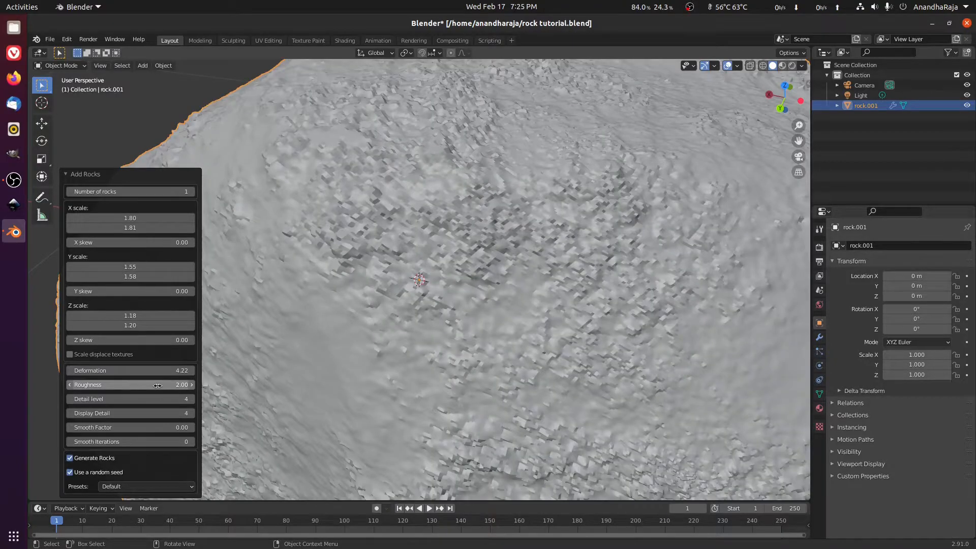
# Set the rock's Roughness to 1.5 and check its surface from another side
pyautogui.scroll(-3, 438, 264)
pyautogui.click(155, 385)
pyautogui.write('1.5')
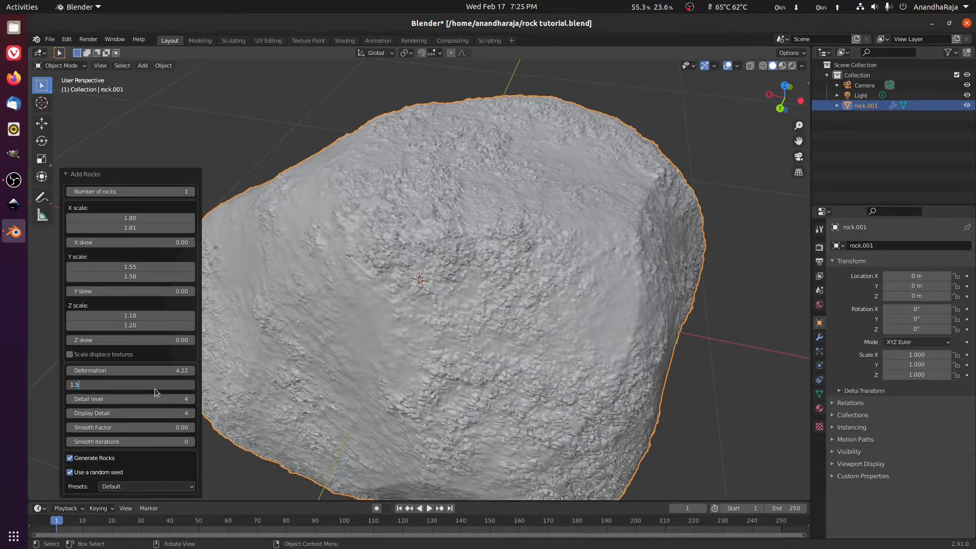
pyautogui.press('Return')
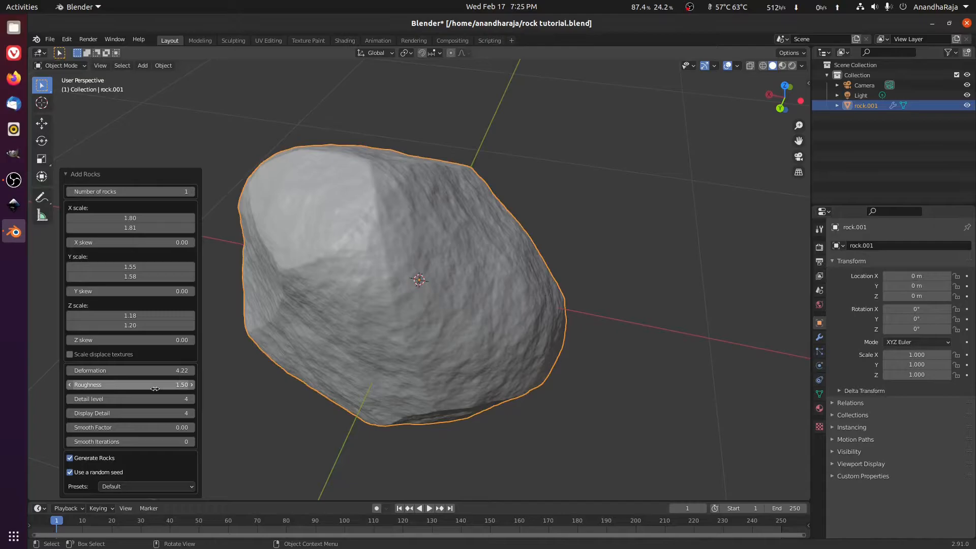
pyautogui.moveTo(423, 343); pyautogui.dragTo(280, 348, button='middle')
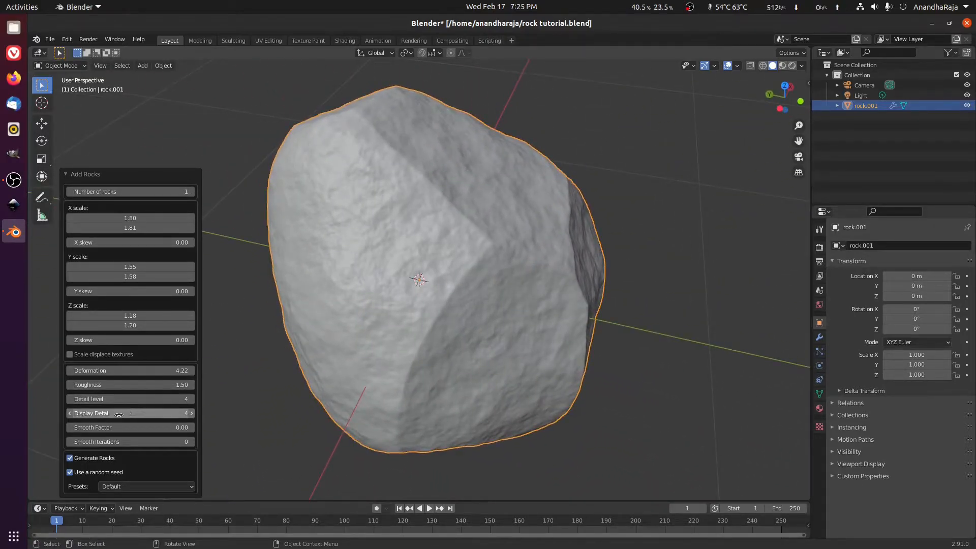
# Lower the rock's Display Detail to 3 and check its shape from another side
pyautogui.click(70, 413)
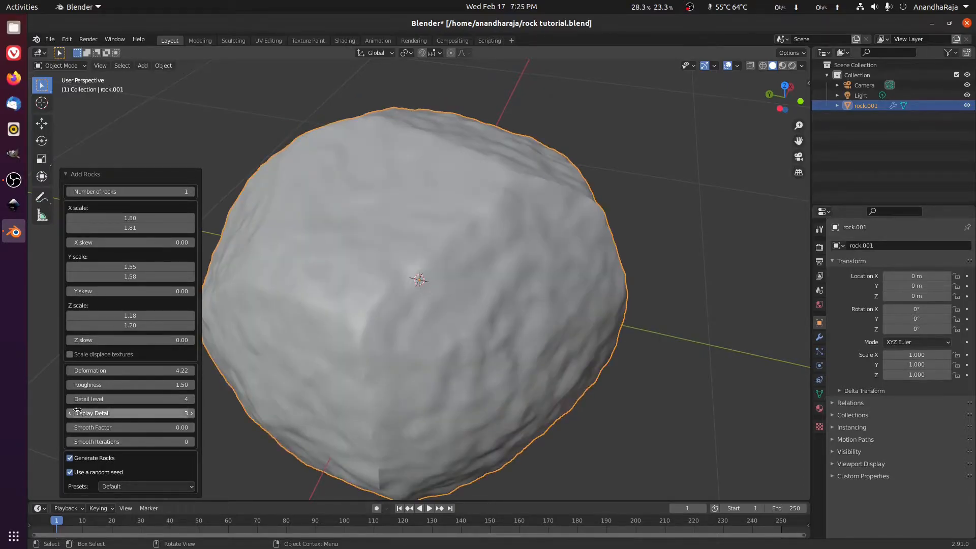
pyautogui.scroll(-2, 423, 291)
pyautogui.moveTo(423, 291); pyautogui.dragTo(317, 301, button='middle')
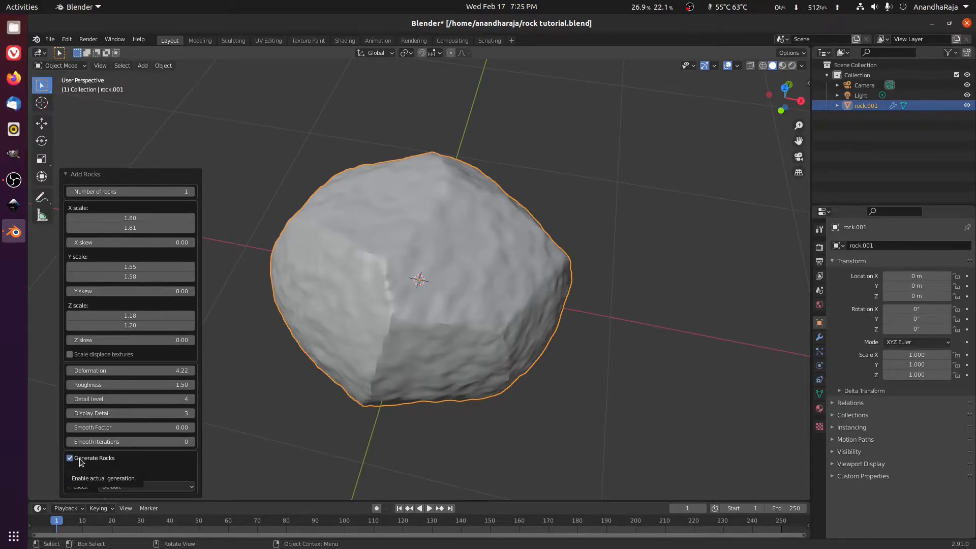
# Turn off the random seed for the rock, and switch Generate Rocks off and back on
pyautogui.click(80, 459)
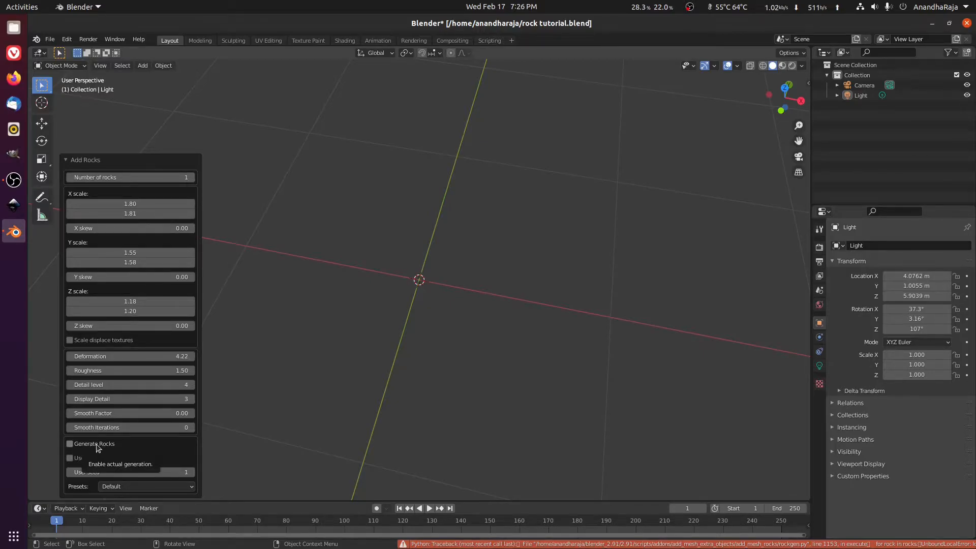
pyautogui.click(71, 444)
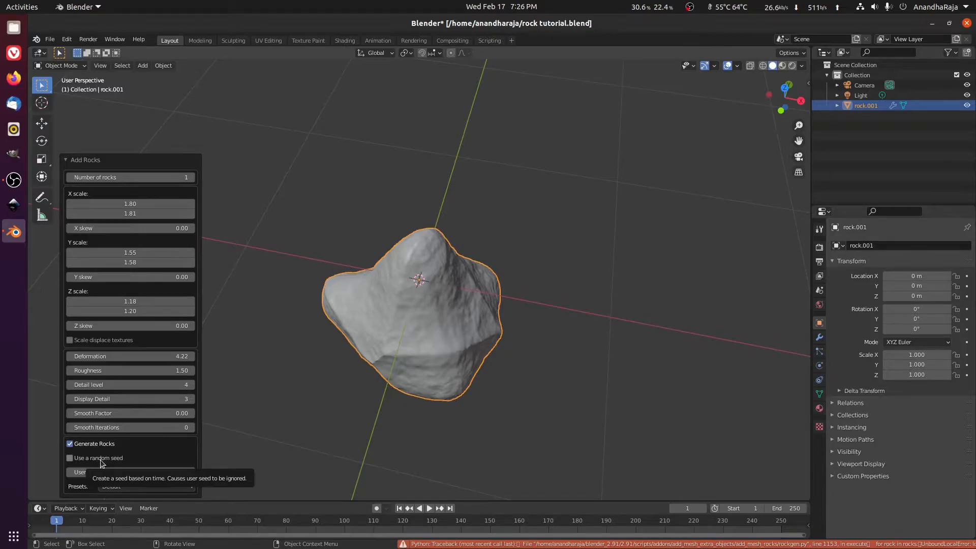
# Turn on the random seed and set the upper X scale value of the rock to 2.11
pyautogui.click(101, 459)
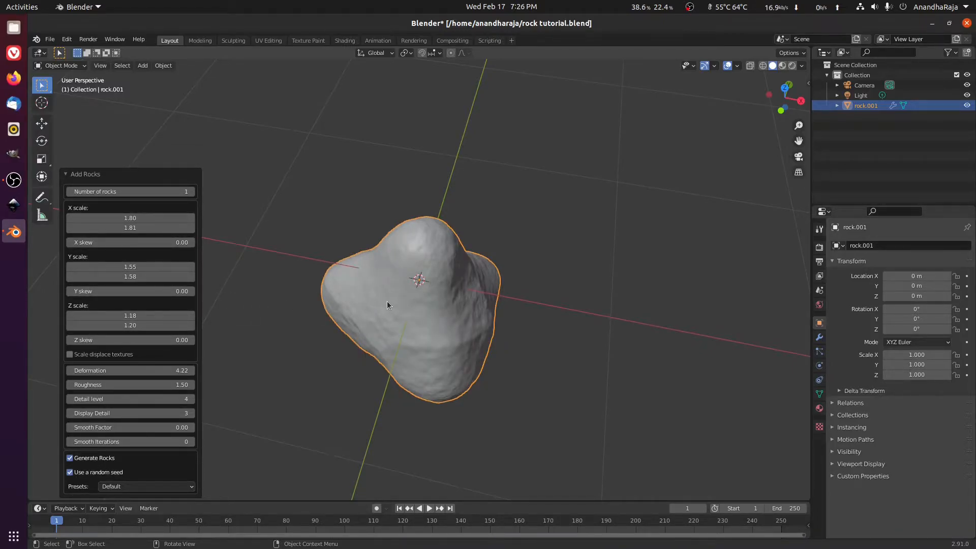
pyautogui.moveTo(374, 296); pyautogui.dragTo(491, 252, button='middle')
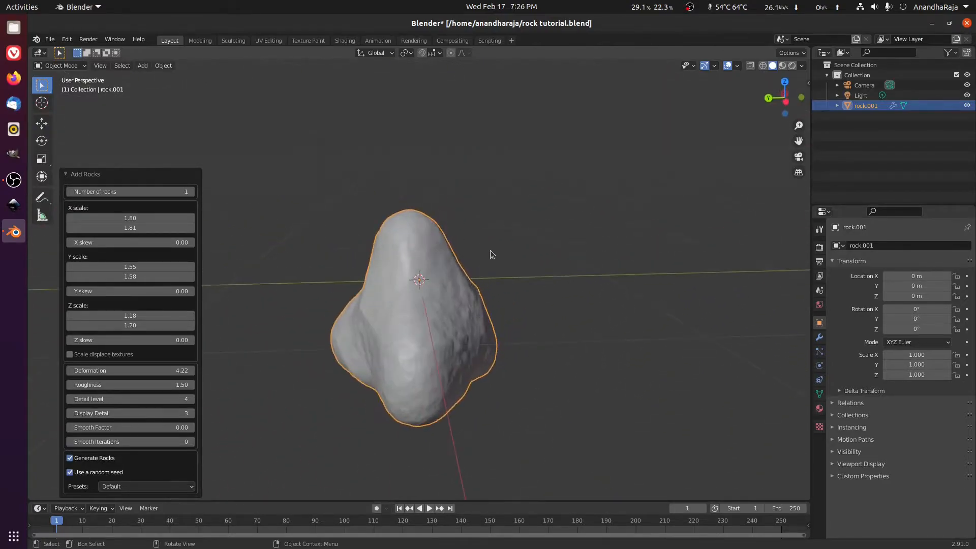
pyautogui.moveTo(87, 230); pyautogui.dragTo(188, 228)
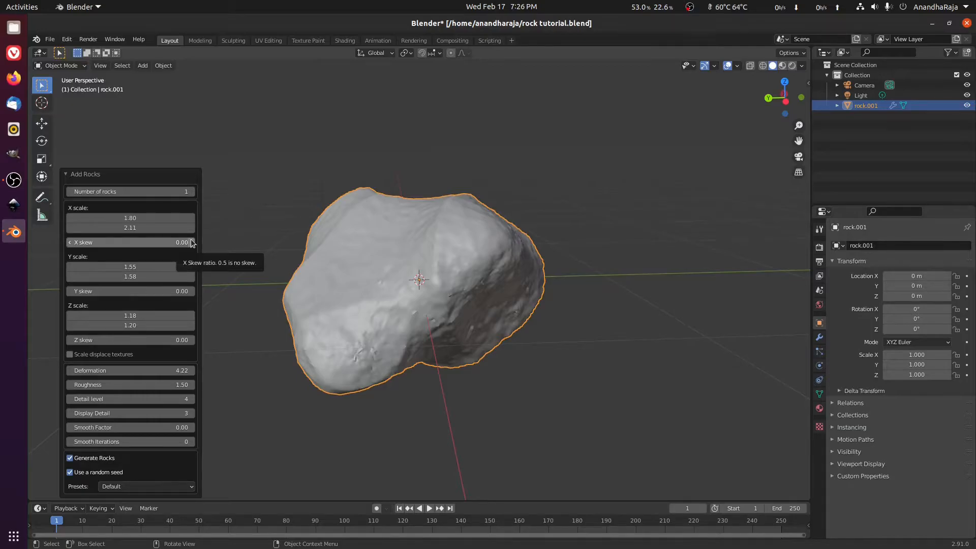
# Turn off the random seed, set the user seed to 3, and finish adjusting the rock's generation settings
pyautogui.click(79, 473)
pyautogui.click(192, 472)
pyautogui.click(192, 473)
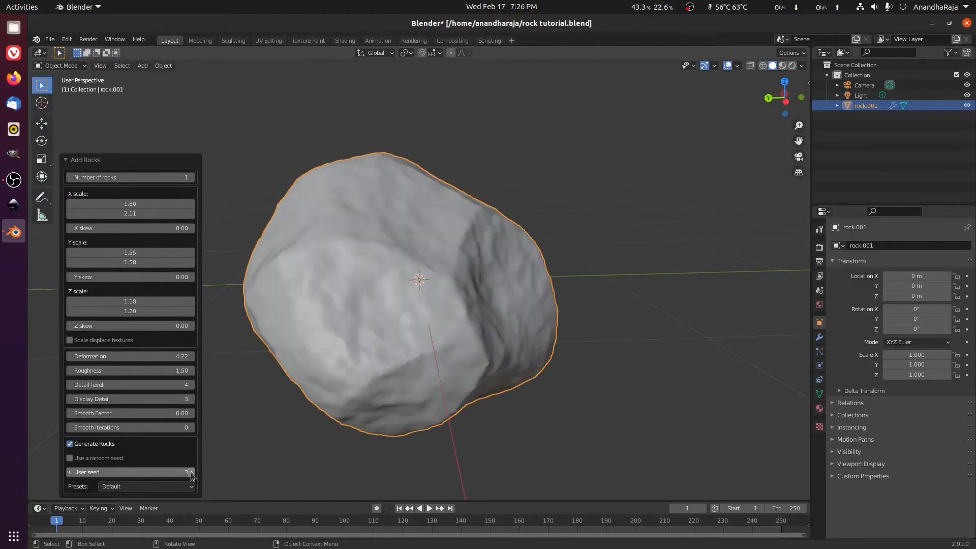
pyautogui.moveTo(463, 338); pyautogui.dragTo(383, 324, button='middle')
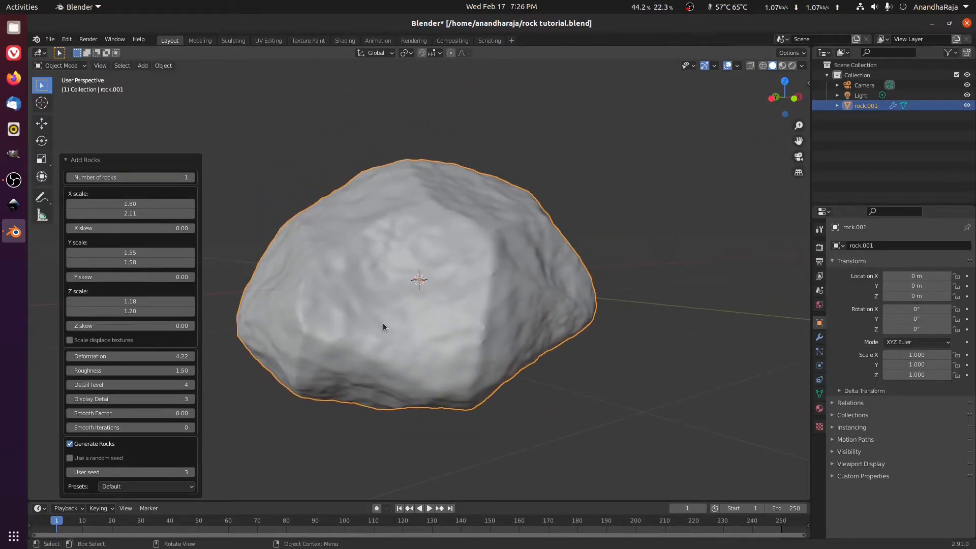
pyautogui.click(136, 487)
pyautogui.click(558, 140)
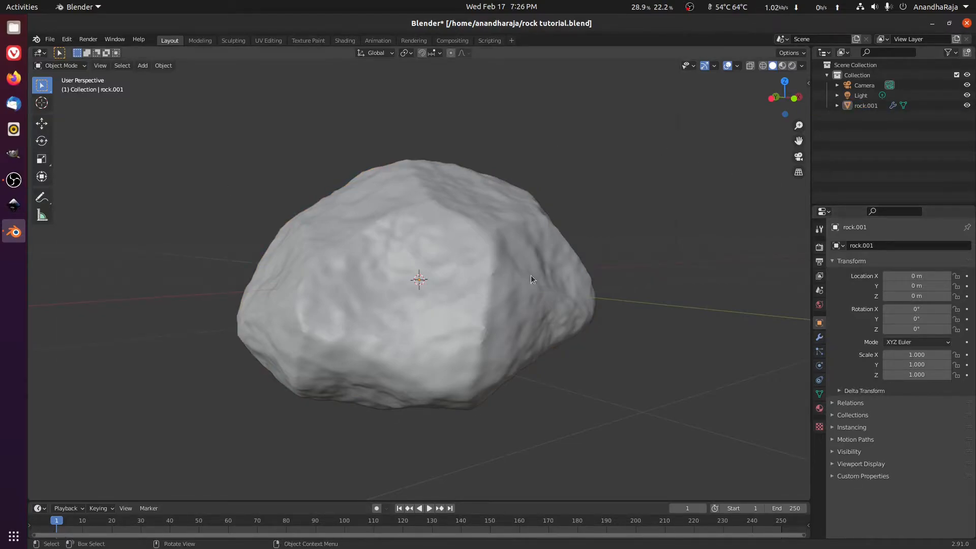
# Show the rock's modifier stack and collapse all its Subsurf and Displace modifiers
pyautogui.click(462, 255)
pyautogui.click(820, 337)
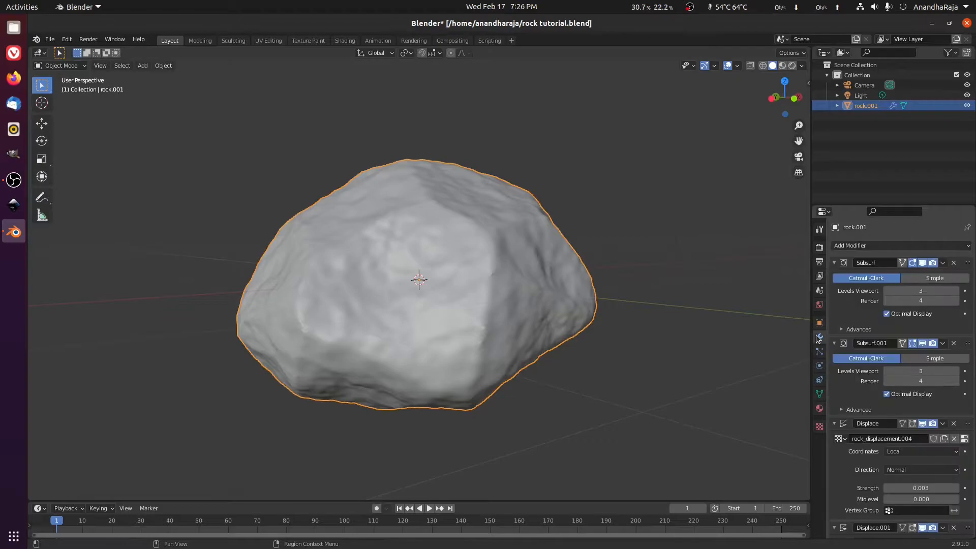
pyautogui.click(835, 263)
pyautogui.click(834, 277)
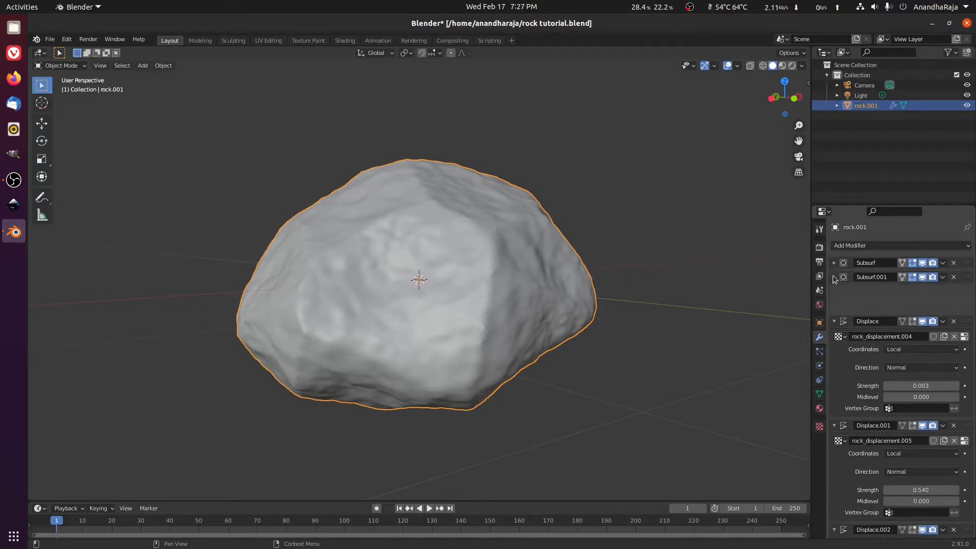
pyautogui.click(834, 291)
pyautogui.click(834, 306)
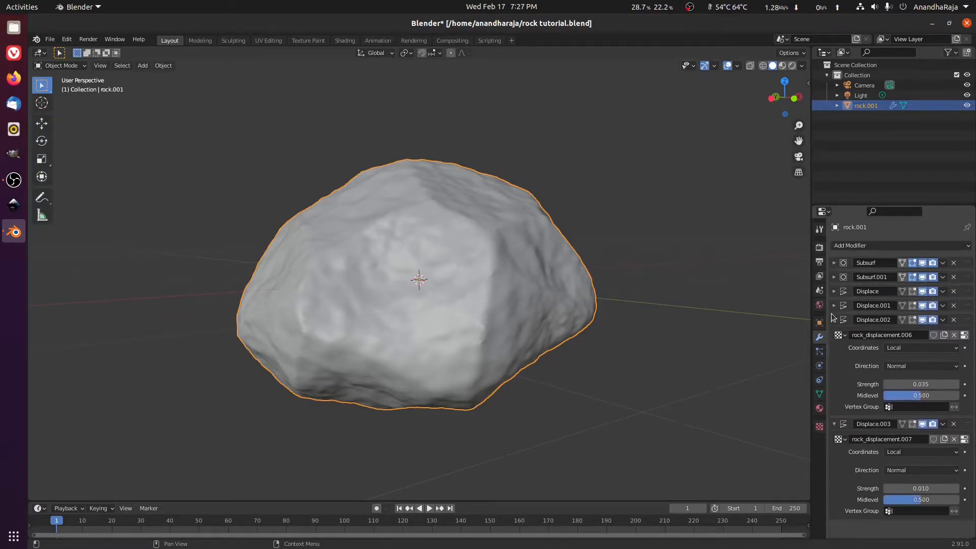
pyautogui.click(834, 320)
pyautogui.click(834, 334)
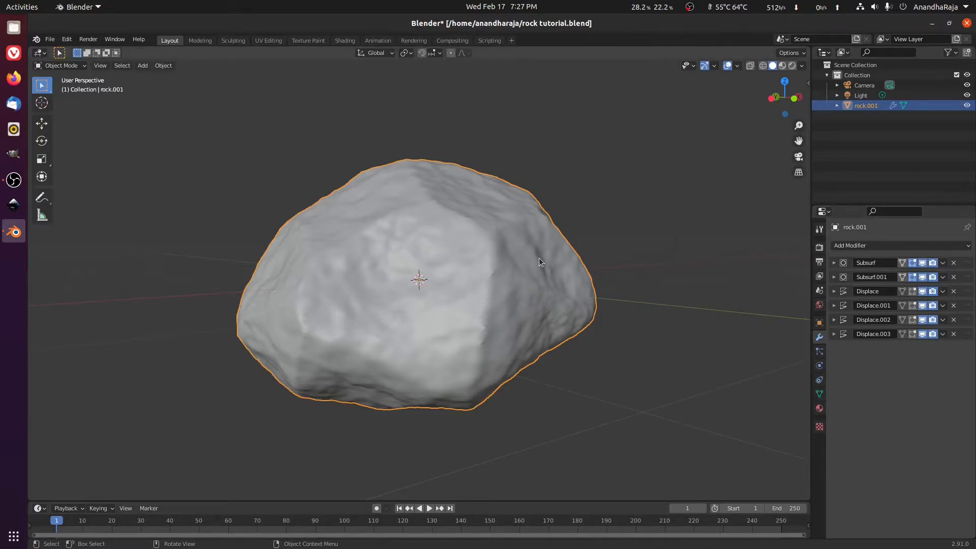
# Examine the rock's underlying base mesh in Edit Mode, and return to Object Mode
pyautogui.press('Tab')
pyautogui.moveTo(592, 181); pyautogui.dragTo(515, 226, button='middle')
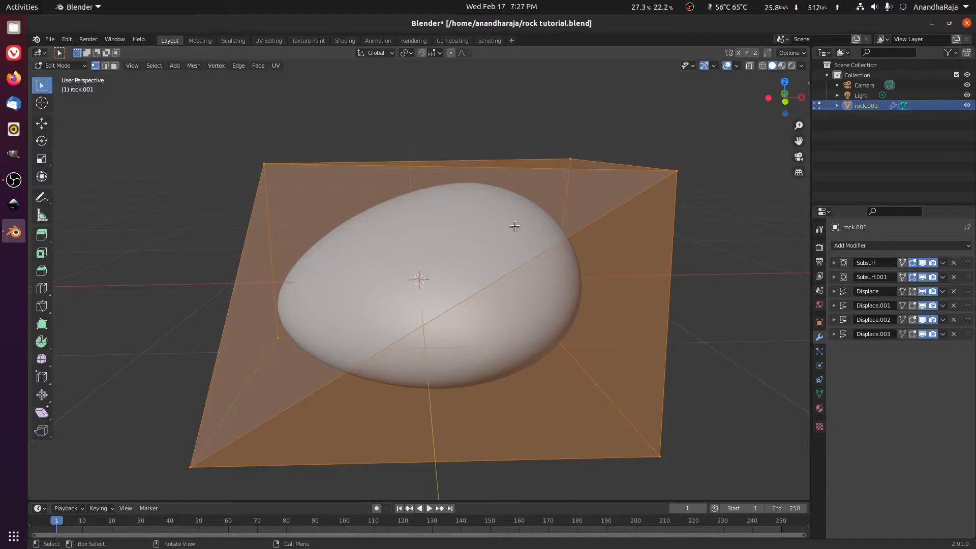
pyautogui.press('Tab')
# Select the scene's light and change its type to Sun
pyautogui.scroll(-6, 514, 215)
pyautogui.moveTo(527, 209); pyautogui.dragTo(502, 200, button='middle')
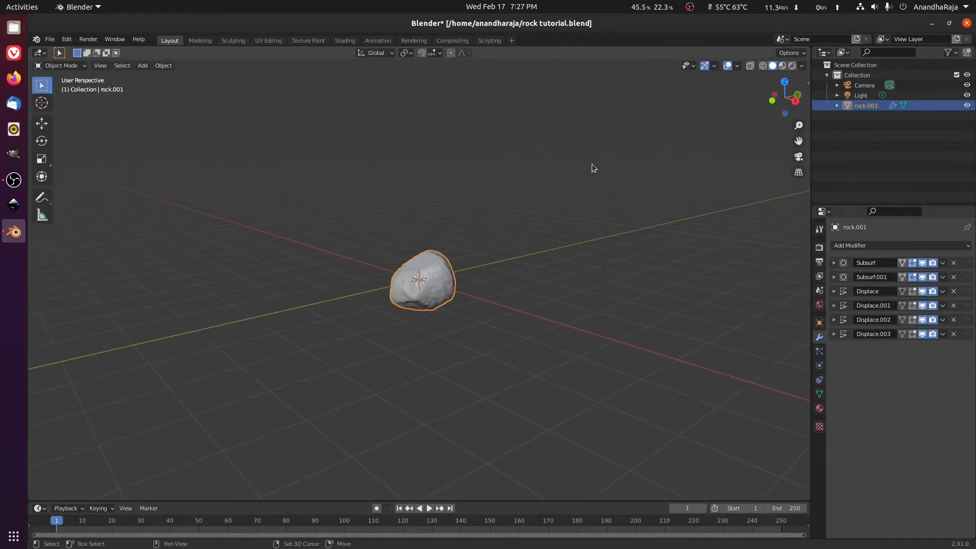
pyautogui.moveTo(592, 164); pyautogui.dragTo(541, 267, button='middle')
pyautogui.click(556, 116)
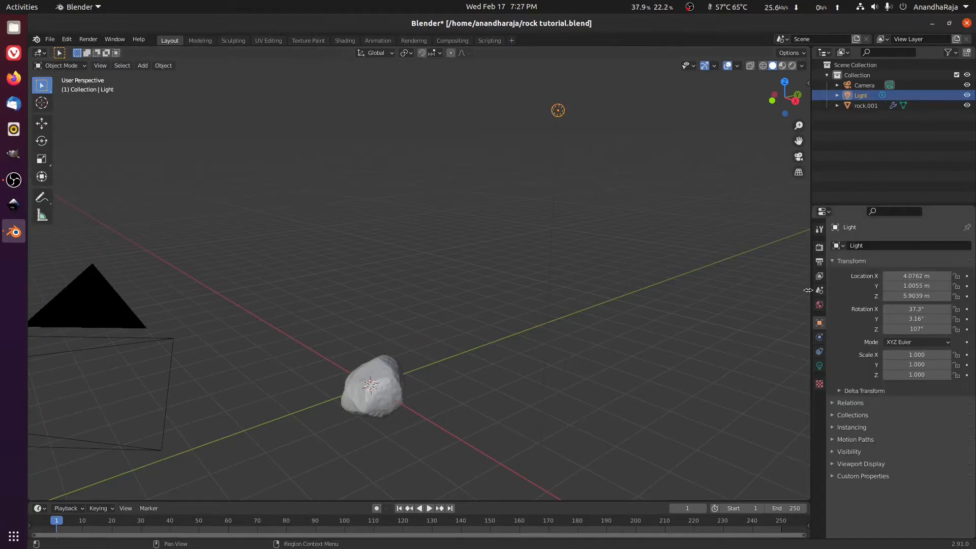
pyautogui.click(819, 366)
pyautogui.click(884, 288)
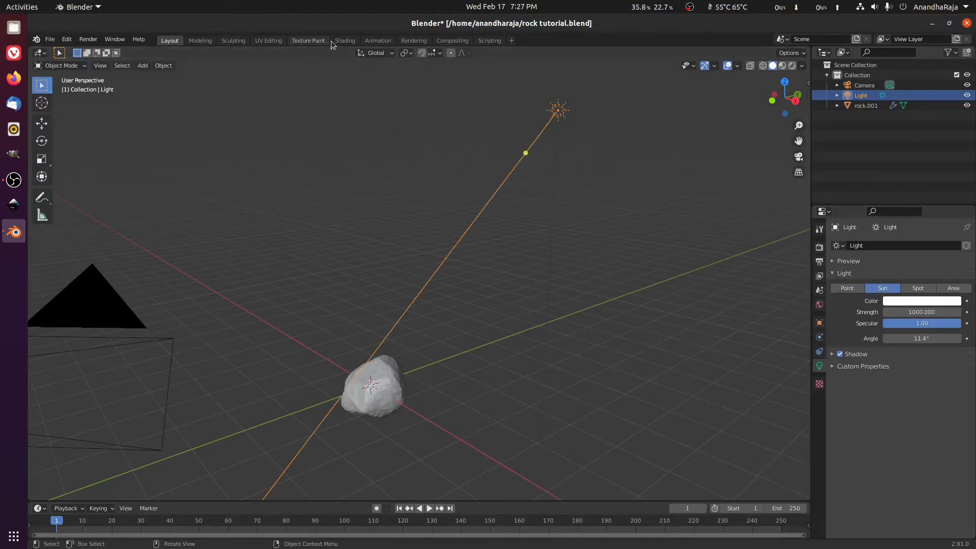
# Switch to the Shading workspace and display the rock with rendered viewport shading
pyautogui.click(346, 40)
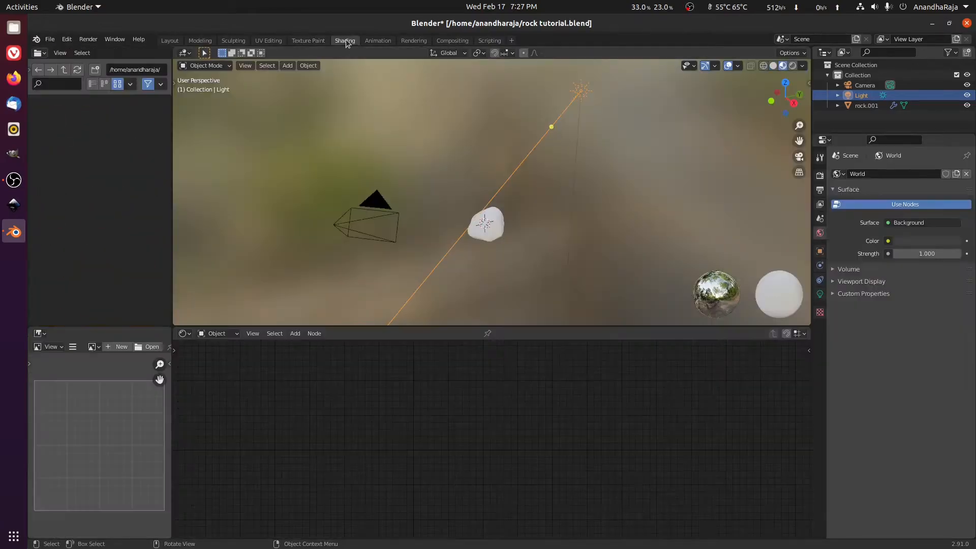
pyautogui.click(795, 67)
pyautogui.moveTo(575, 190)
pyautogui.mouseDown(button='middle')
pyautogui.moveTo(621, 232)
pyautogui.moveTo(544, 172)
pyautogui.mouseUp(button='middle')
pyautogui.scroll(7, 621, 233)
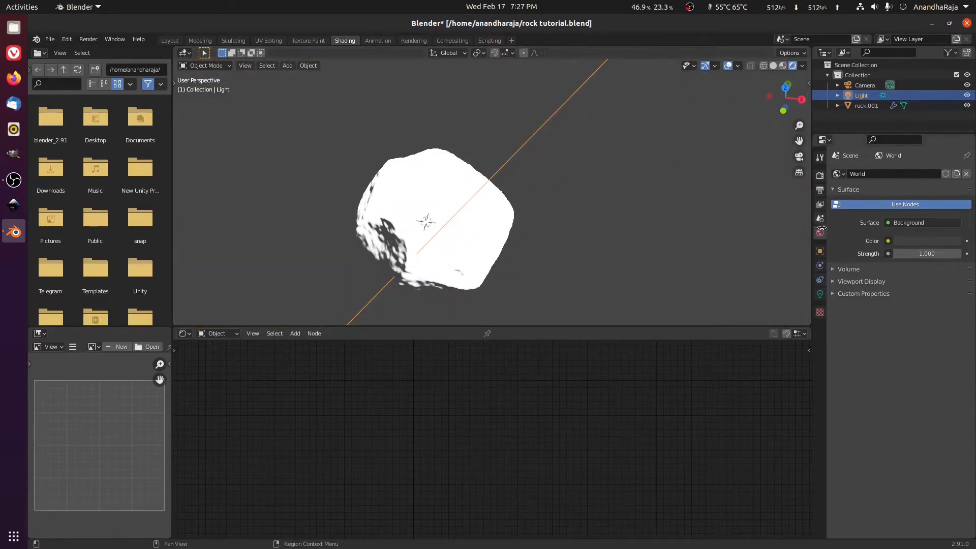
# Set the sun light's strength to 10 and check the lighting on the rock
pyautogui.click(820, 295)
pyautogui.click(911, 240)
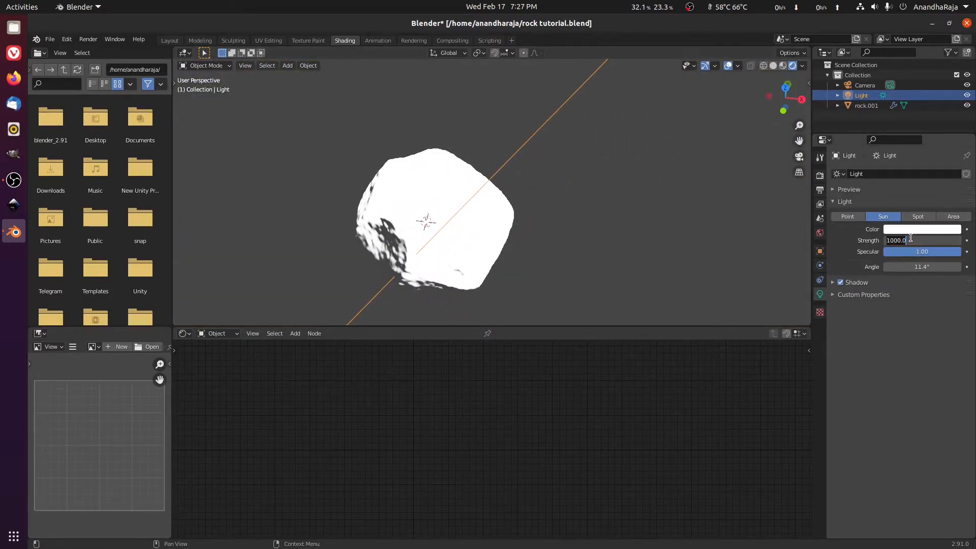
pyautogui.write('10')
pyautogui.press('Return')
pyautogui.moveTo(701, 195); pyautogui.dragTo(524, 178, button='middle')
pyautogui.scroll(-5, 524, 178)
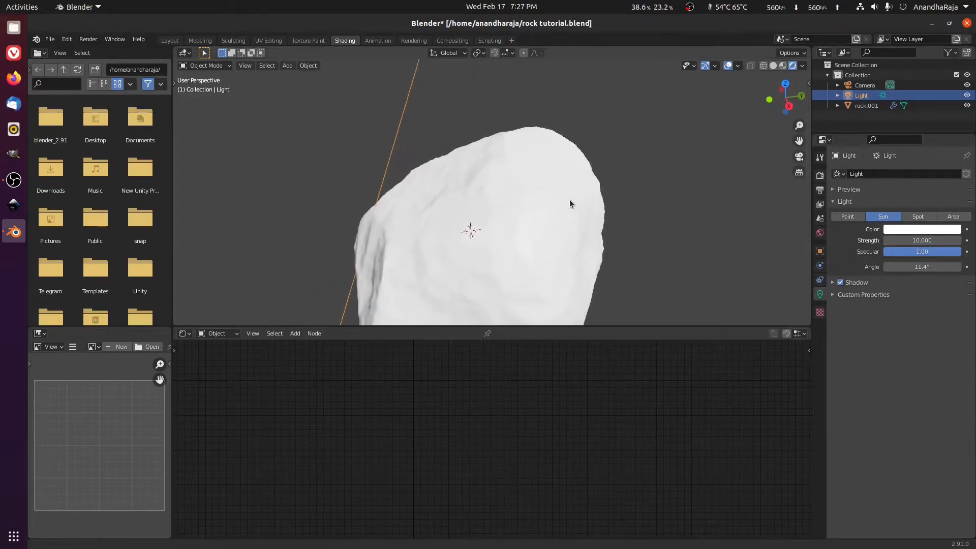
# Select the rock and assign the existing material named Material to it
pyautogui.click(517, 197)
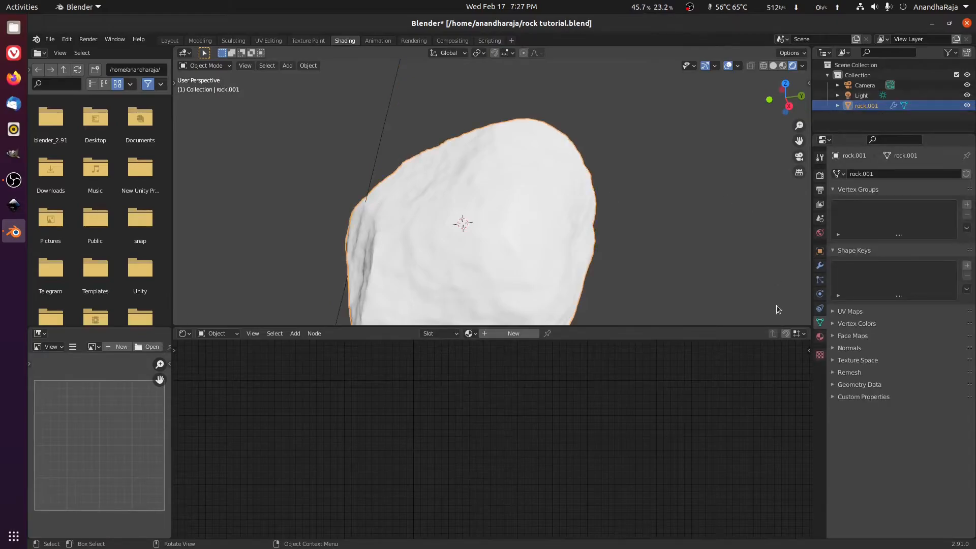
pyautogui.click(821, 338)
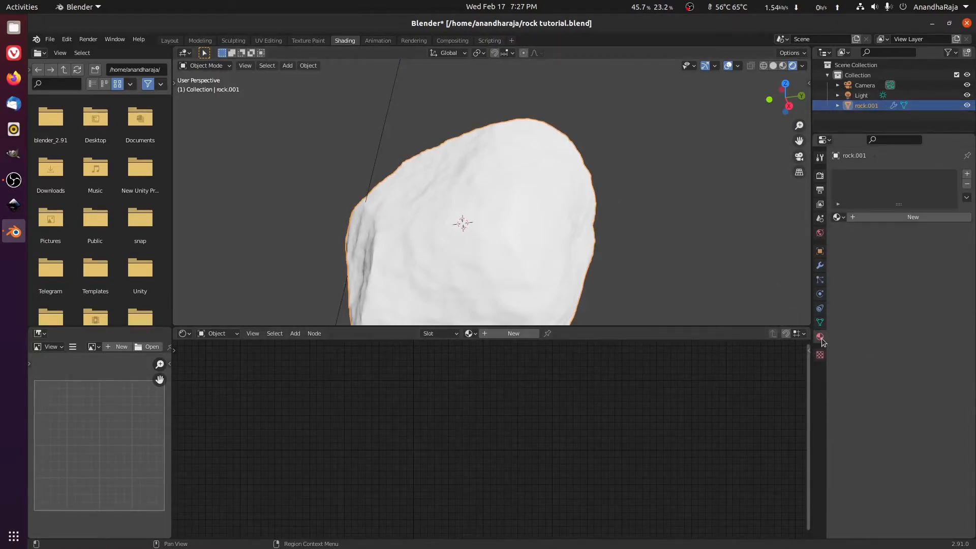
pyautogui.click(839, 217)
pyautogui.click(829, 233)
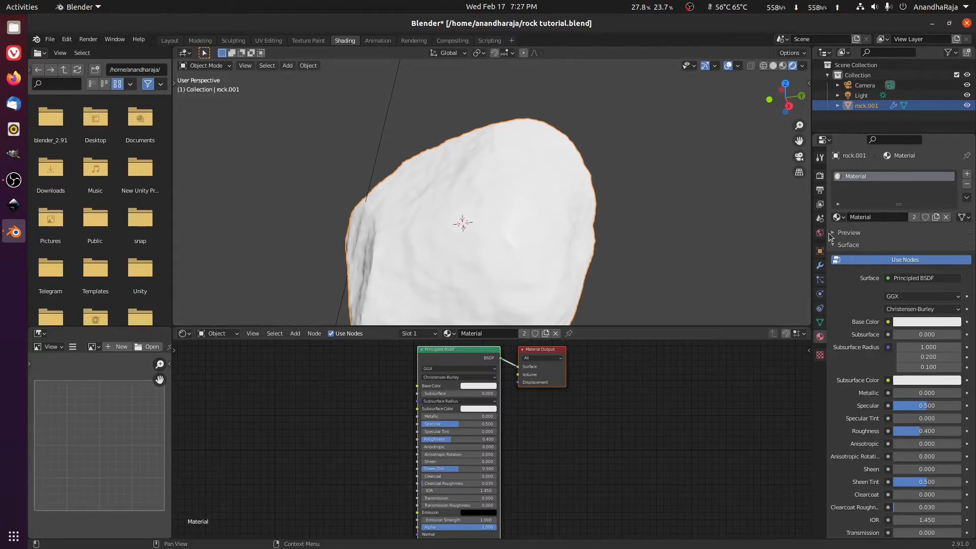
# Enlarge the node editor and load all Rock029_1K-JPG texture maps onto the Principled BSDF node with Principled Texture Setup
pyautogui.moveTo(534, 391); pyautogui.dragTo(575, 392, button='middle')
pyautogui.moveTo(633, 327); pyautogui.dragTo(633, 278)
pyautogui.moveTo(551, 172); pyautogui.dragTo(549, 89, button='middle')
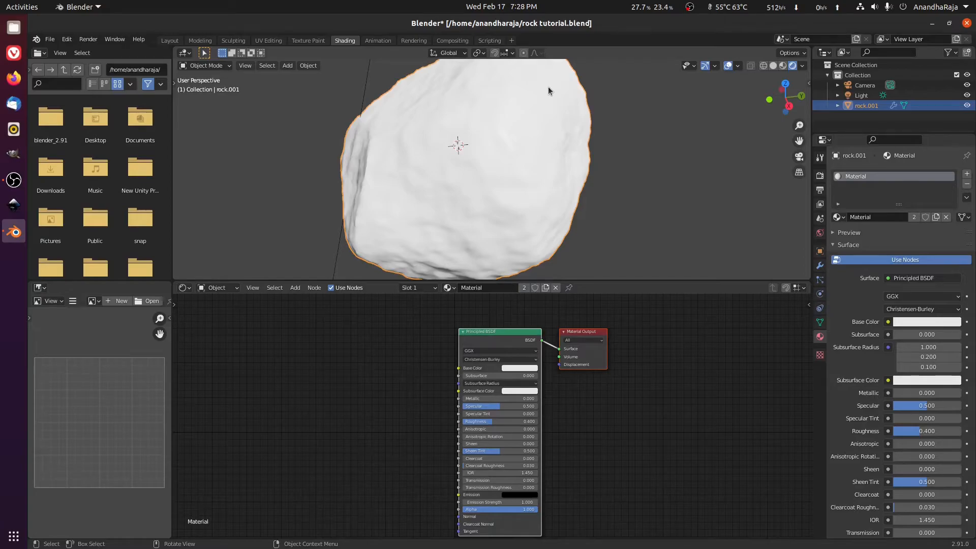
pyautogui.click(495, 329)
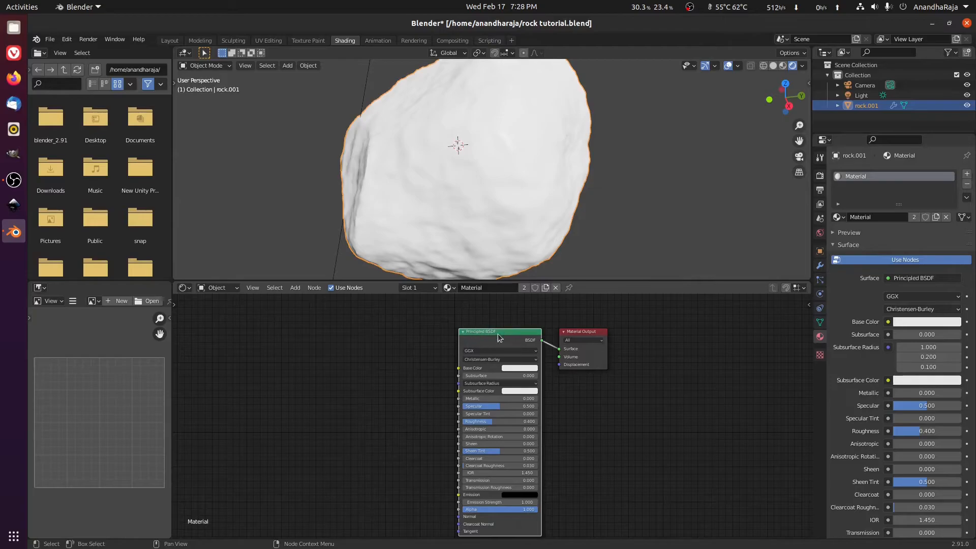
pyautogui.hotkey('ctrl', 'shift', 't')
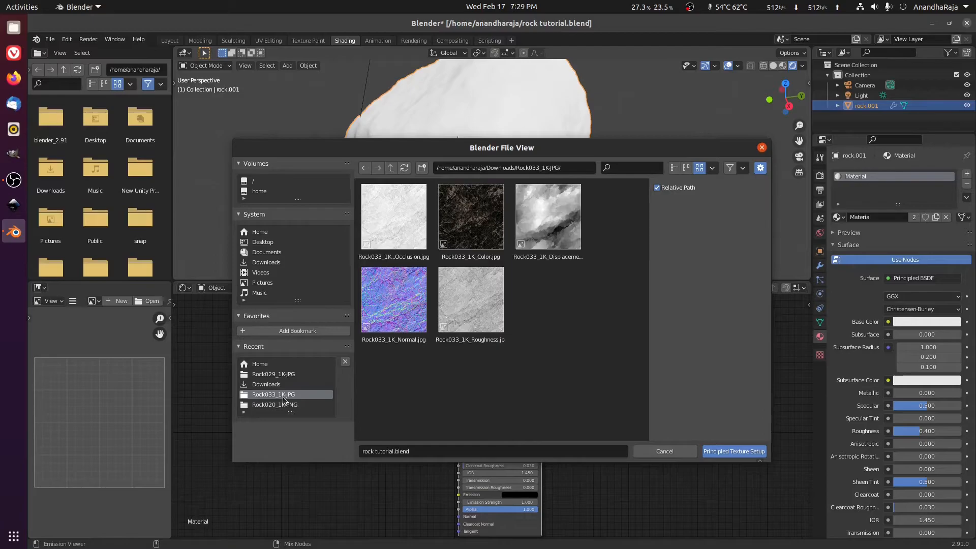
pyautogui.click(279, 374)
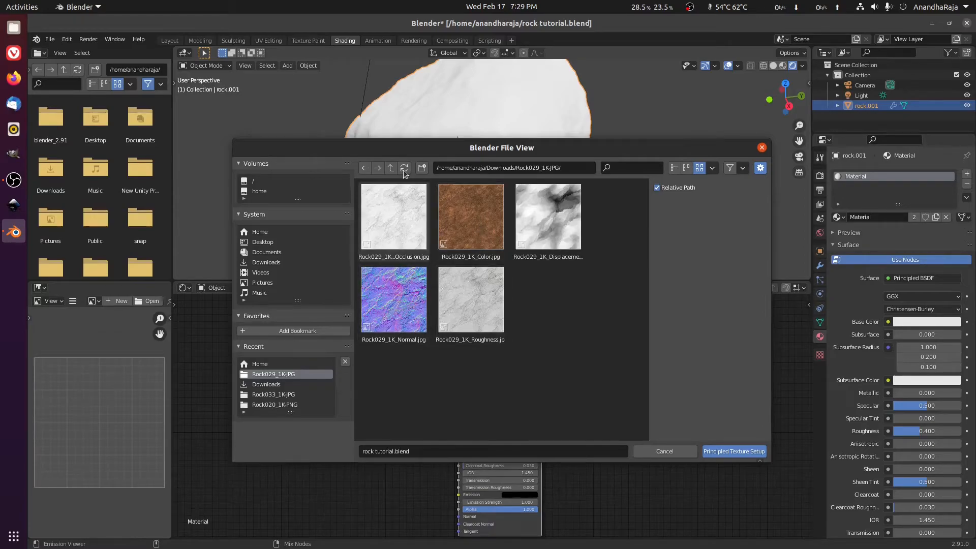
pyautogui.press('a')
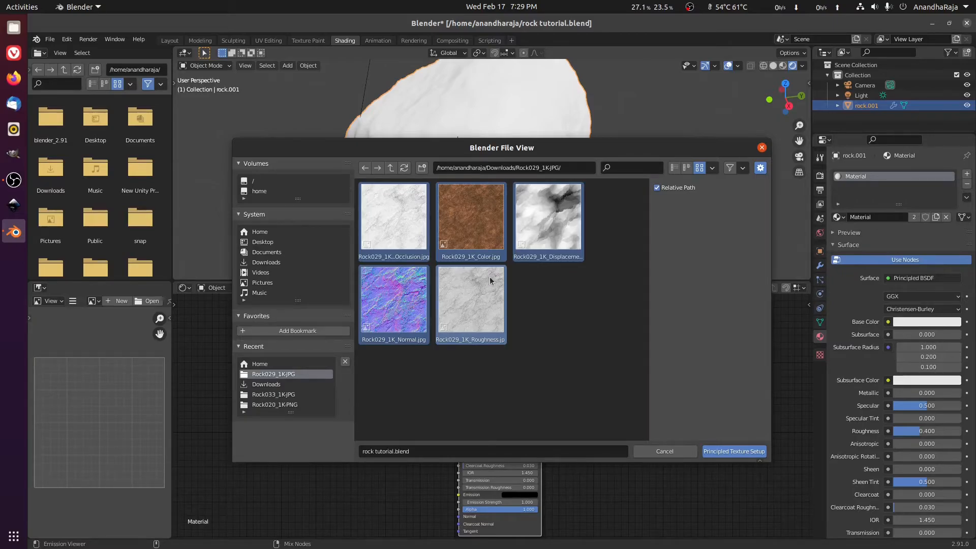
pyautogui.click(722, 451)
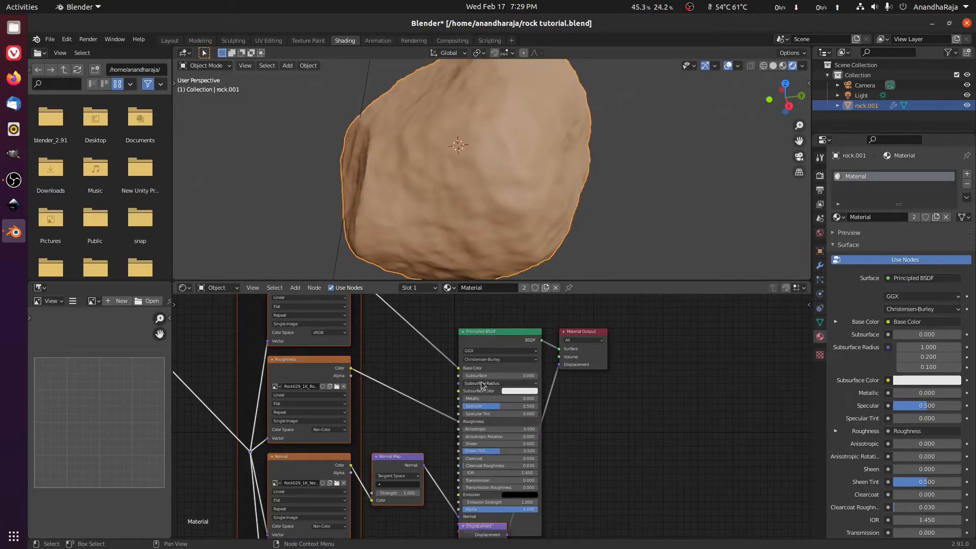
# Connect the Texture Coordinate node's Object output to the Mapping node's Vector input and check the texture on the rock
pyautogui.moveTo(390, 347); pyautogui.dragTo(546, 393, button='middle')
pyautogui.scroll(-2, 432, 390)
pyautogui.scroll(1, 477, 237)
pyautogui.moveTo(464, 200); pyautogui.dragTo(438, 239, button='middle')
pyautogui.scroll(3, 366, 357)
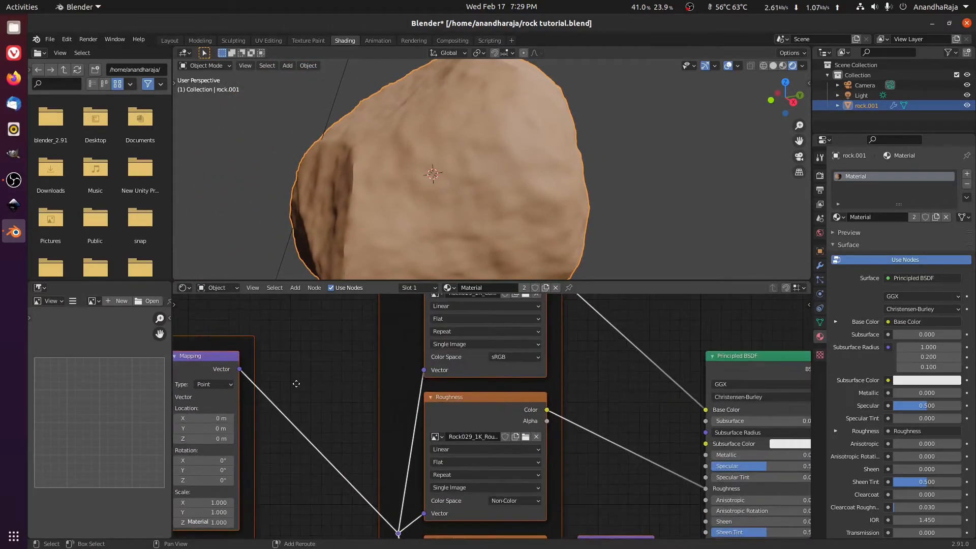
pyautogui.moveTo(365, 357); pyautogui.dragTo(521, 394, button='middle')
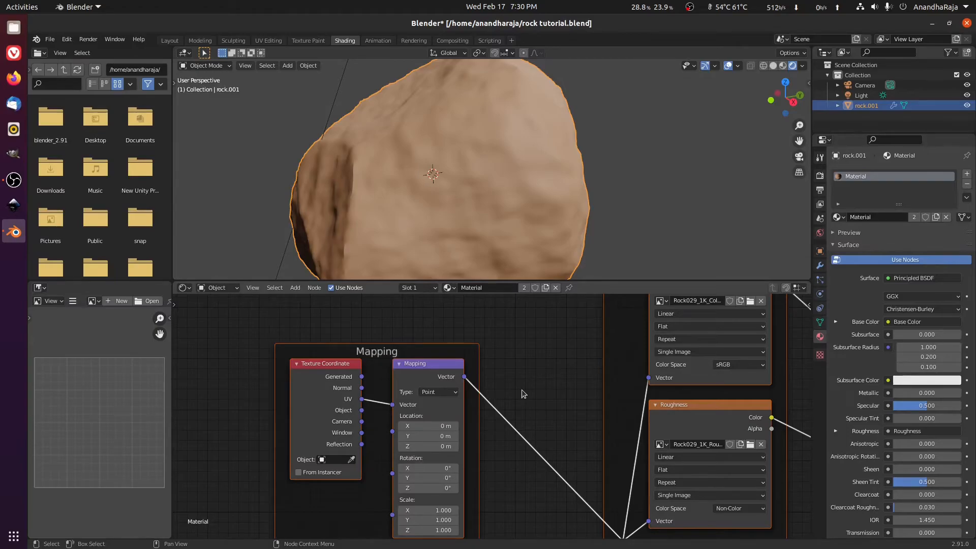
pyautogui.moveTo(515, 448); pyautogui.dragTo(473, 419, button='middle')
pyautogui.moveTo(324, 386); pyautogui.dragTo(354, 382)
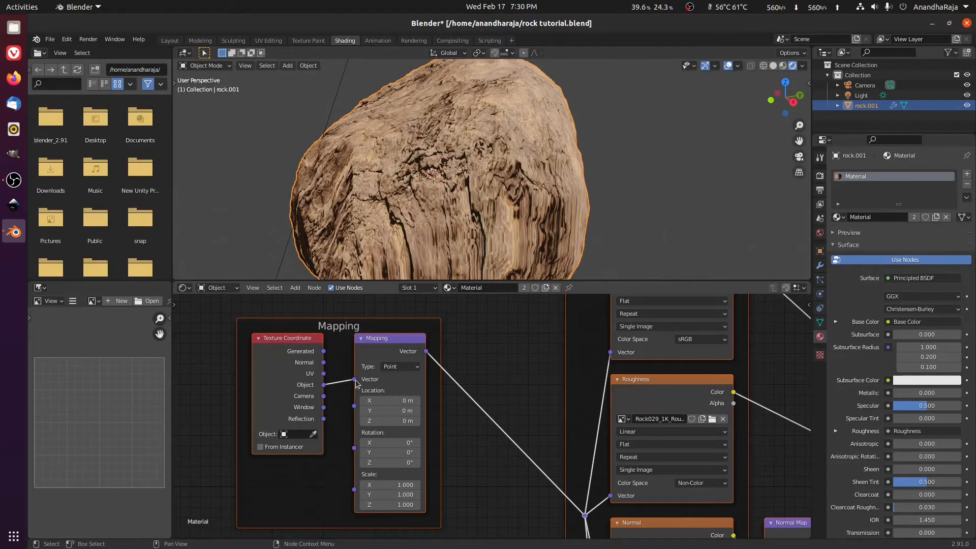
pyautogui.moveTo(489, 254); pyautogui.dragTo(552, 124, button='middle')
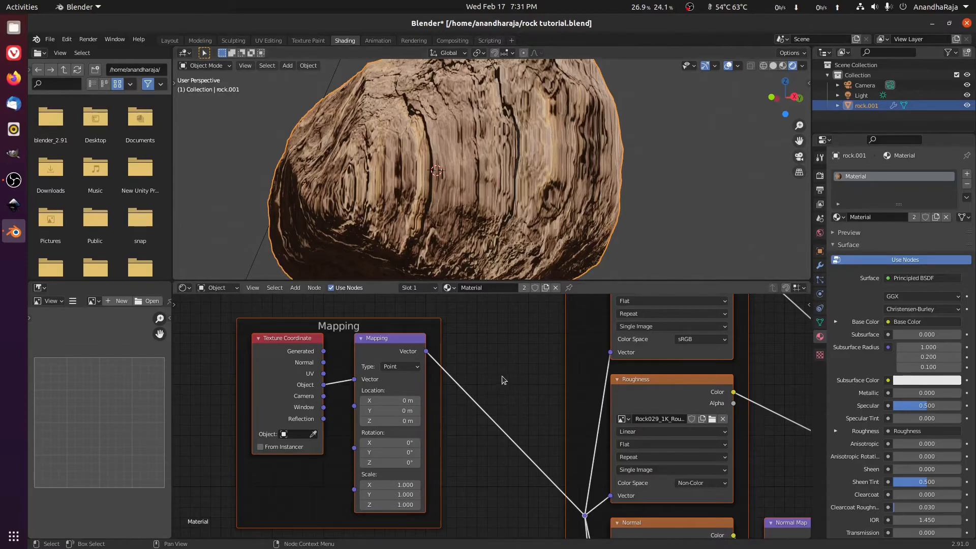
# Set the projection of the Rock029 color image texture node to Box
pyautogui.moveTo(514, 361); pyautogui.dragTo(336, 430, button='middle')
pyautogui.moveTo(513, 379); pyautogui.dragTo(471, 379, button='middle')
pyautogui.scroll(2, 490, 362)
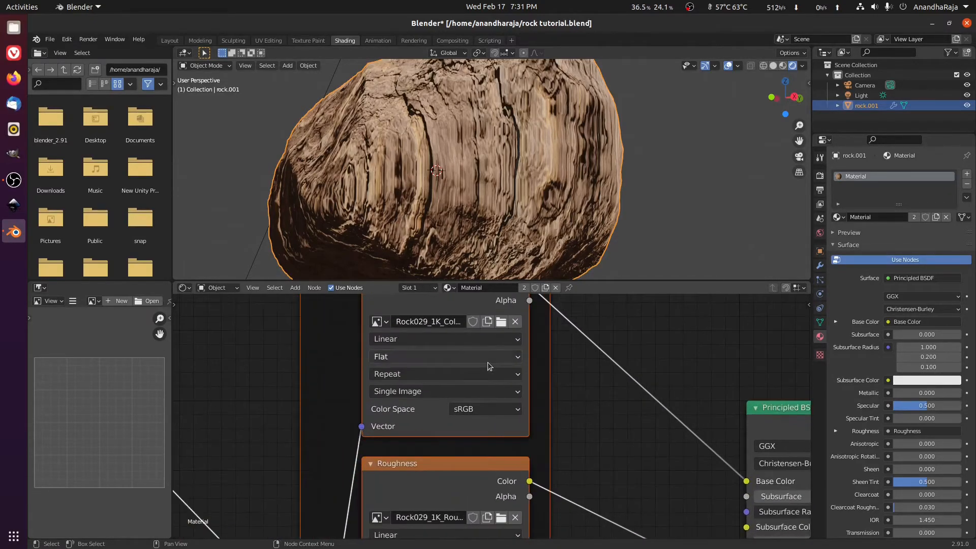
pyautogui.moveTo(440, 351); pyautogui.dragTo(428, 377, button='middle')
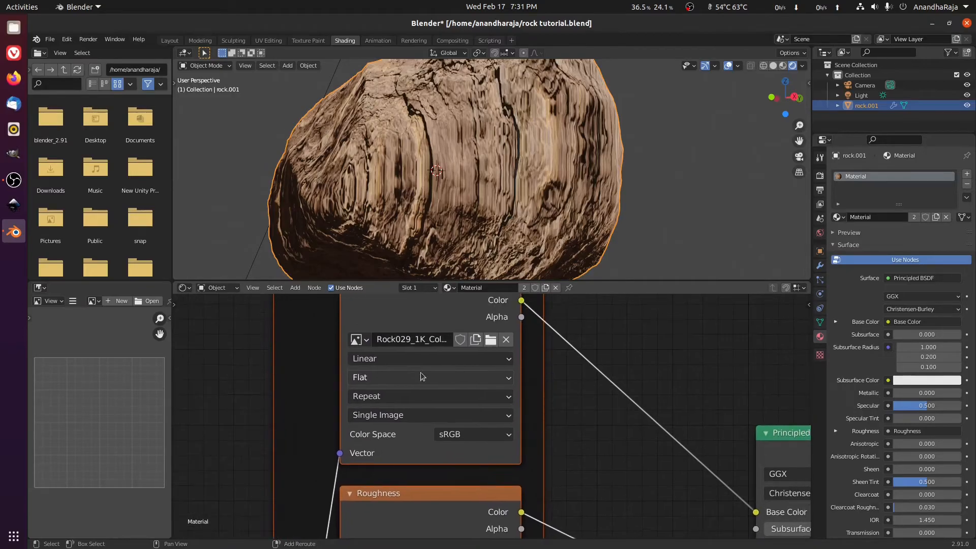
pyautogui.click(386, 378)
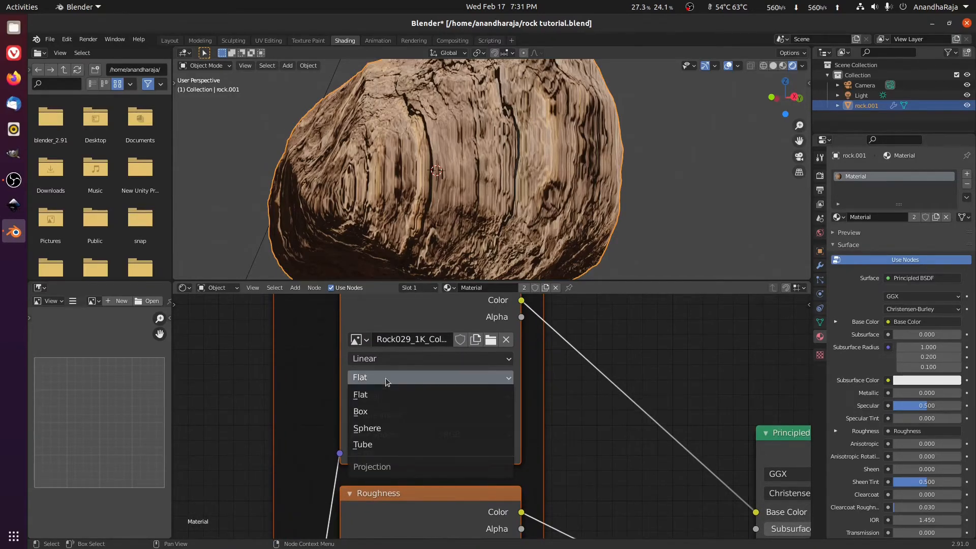
pyautogui.click(383, 414)
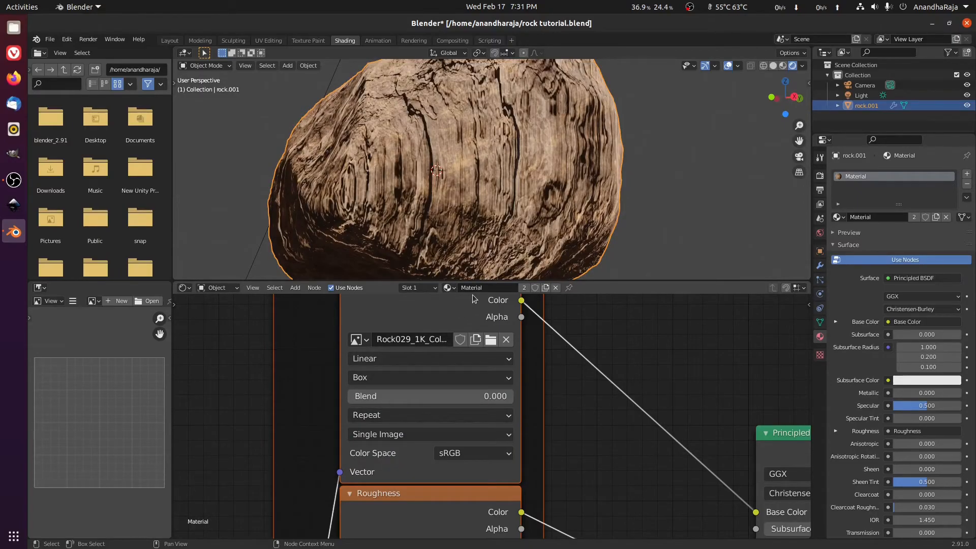
# Set the box projection blend of the Rock029 color image texture node to 0.25
pyautogui.click(427, 398)
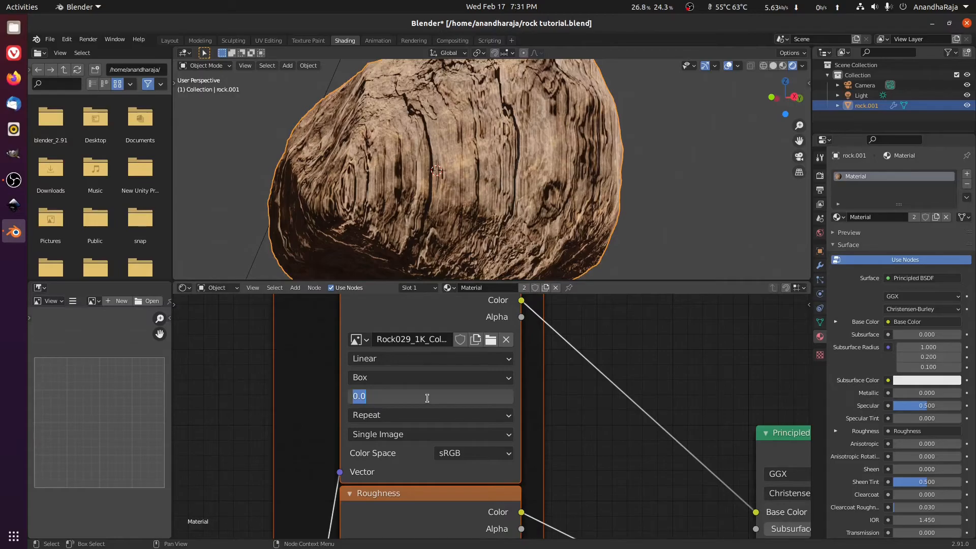
pyautogui.write('0.25')
pyautogui.press('Return')
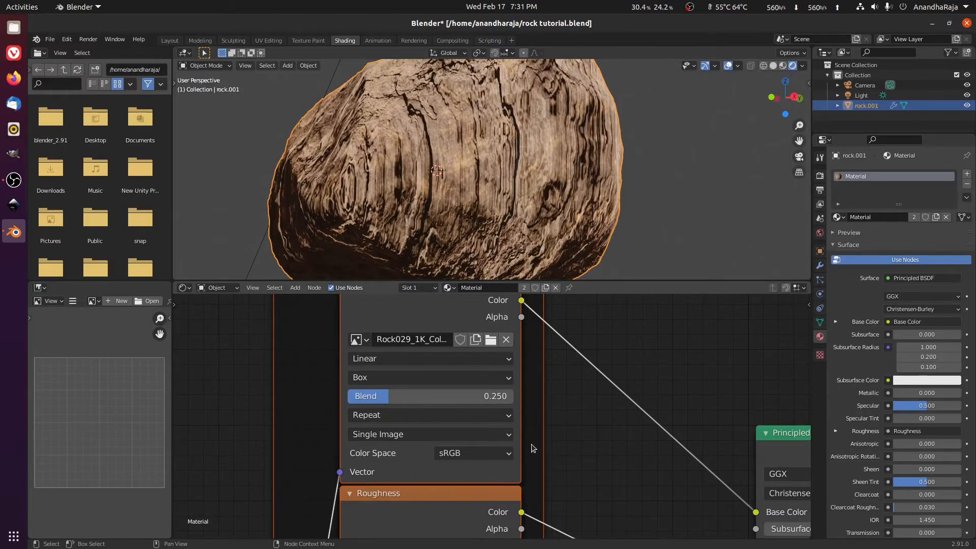
# Set the Roughness image texture node to Box projection with a blend of 0.25
pyautogui.scroll(-5, 530, 447)
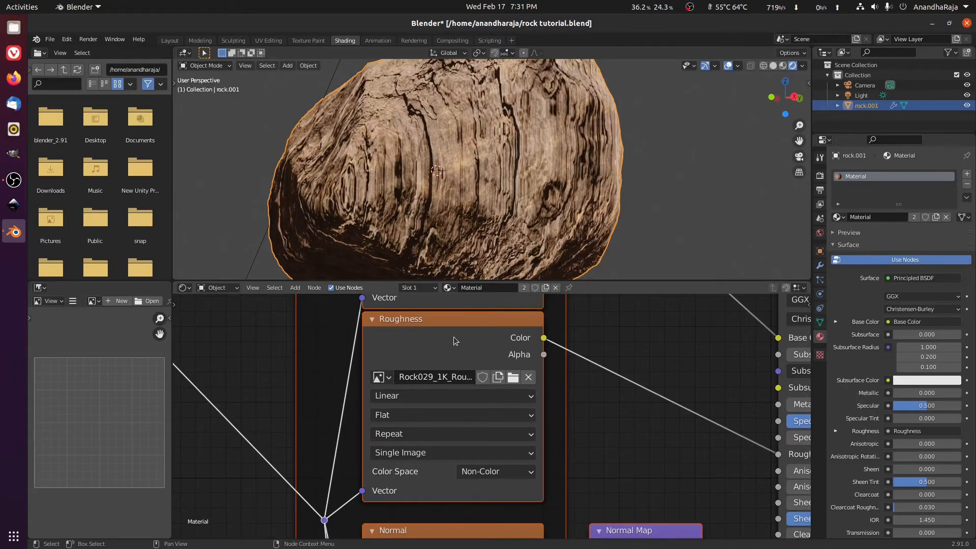
pyautogui.click(405, 415)
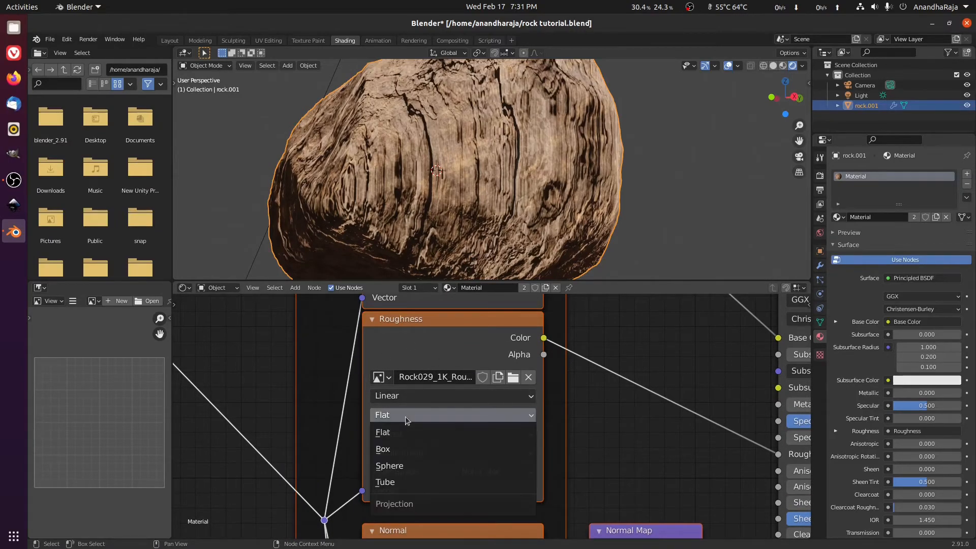
pyautogui.click(395, 450)
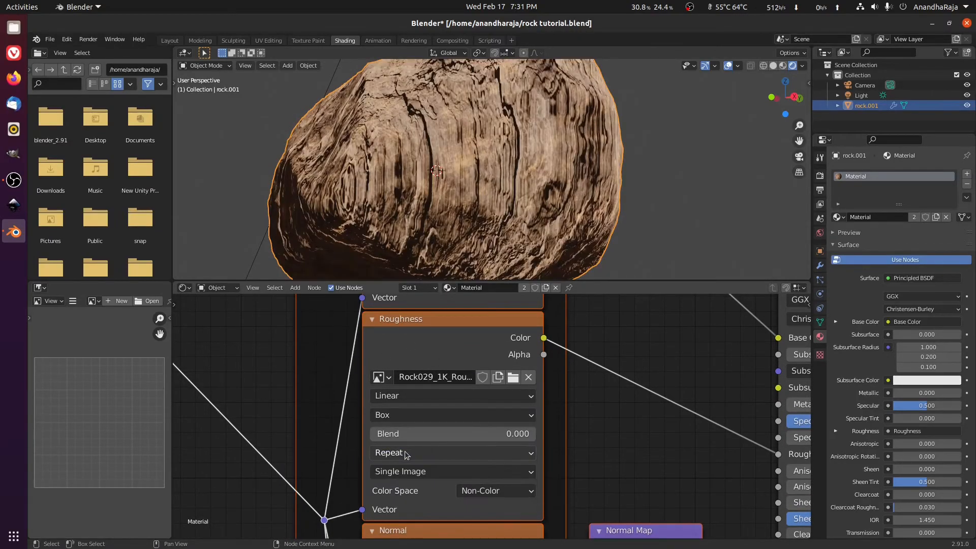
pyautogui.click(411, 437)
pyautogui.write('0.25')
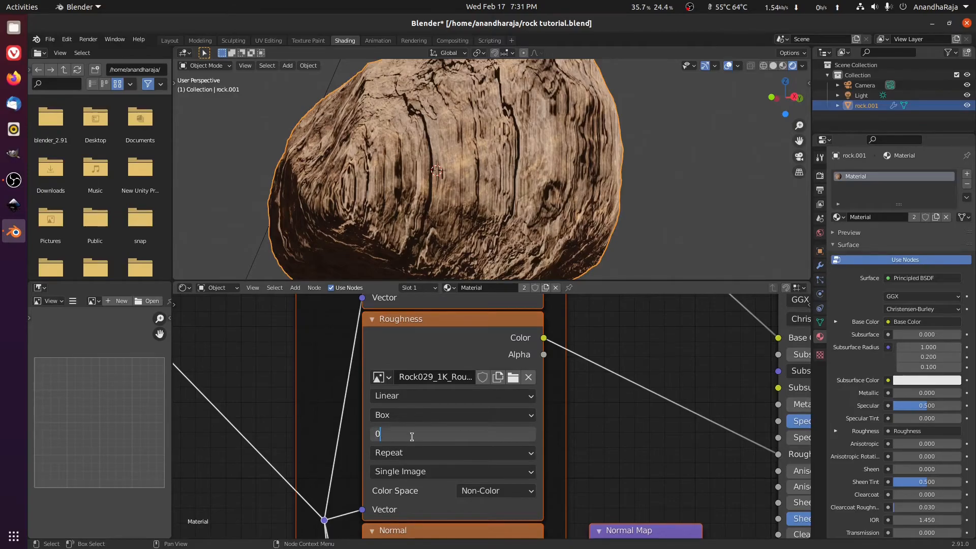
pyautogui.press('Return')
# Set the Normal image texture node to Box projection with a blend of 0.25
pyautogui.scroll(-5, 508, 462)
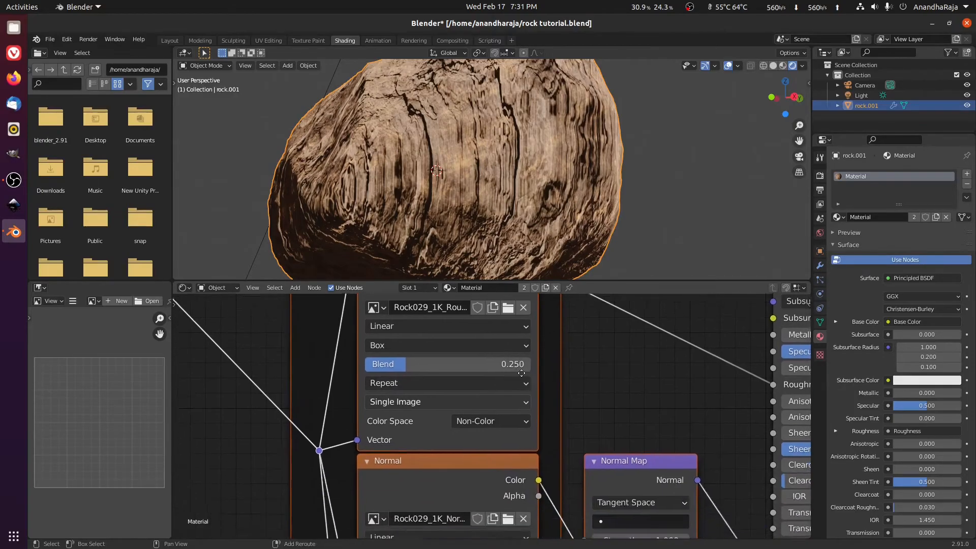
pyautogui.click(447, 393)
pyautogui.click(397, 422)
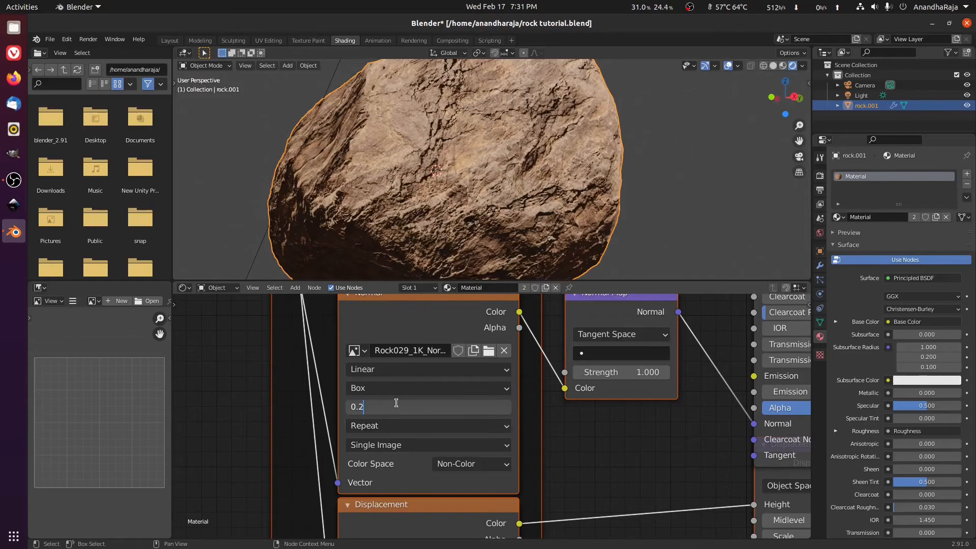
# Set the Displacement image texture node to Box projection with a blend of 0.25
pyautogui.scroll(-5, 394, 408)
pyautogui.click(377, 402)
pyautogui.click(375, 420)
pyautogui.doubleClick(376, 420)
pyautogui.write('0.25')
pyautogui.press('Return')
# Enlarge the 3D viewport and inspect the box-projected texture from several sides of the rock
pyautogui.moveTo(508, 127); pyautogui.dragTo(435, 158, button='middle')
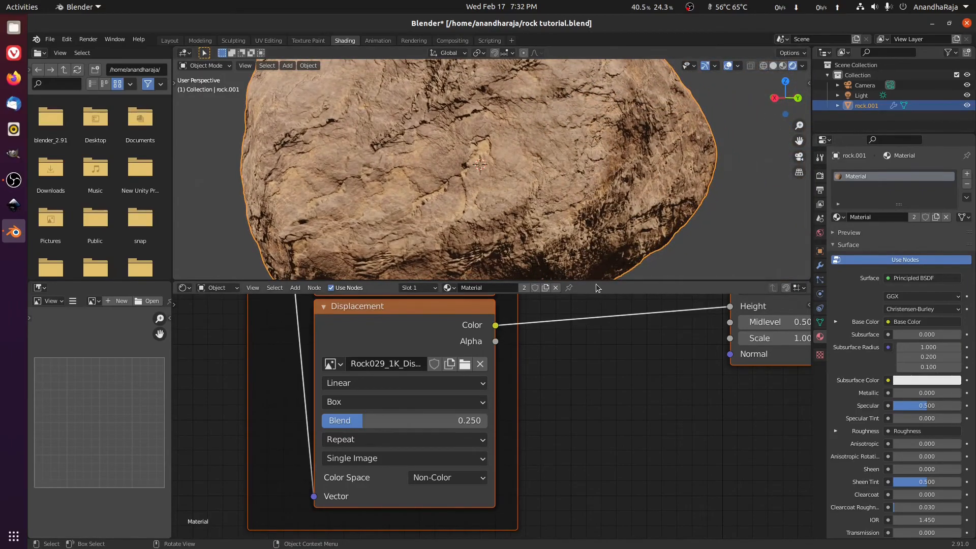
pyautogui.moveTo(593, 282); pyautogui.dragTo(600, 394)
pyautogui.moveTo(643, 232); pyautogui.dragTo(539, 228, button='middle')
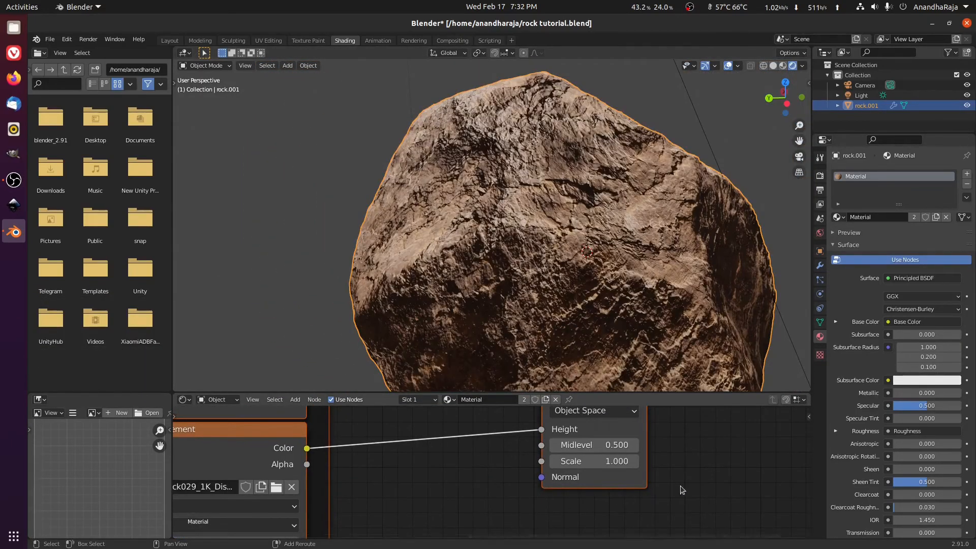
# Set the strength of the Normal Map node to 0.6
pyautogui.moveTo(682, 470); pyautogui.dragTo(604, 513, button='middle')
pyautogui.scroll(-5, 620, 475)
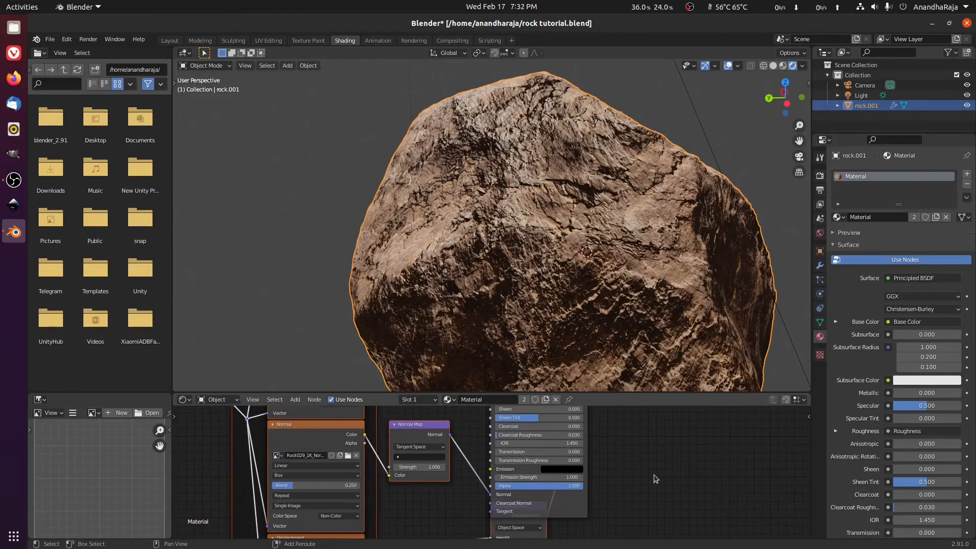
pyautogui.moveTo(650, 477); pyautogui.dragTo(626, 526, button='middle')
pyautogui.scroll(3, 405, 474)
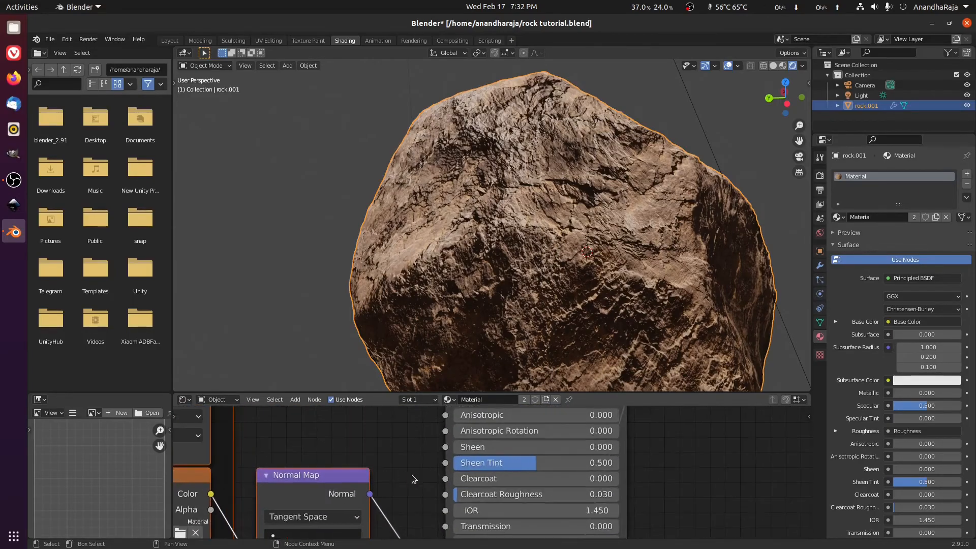
pyautogui.moveTo(381, 499); pyautogui.dragTo(354, 499)
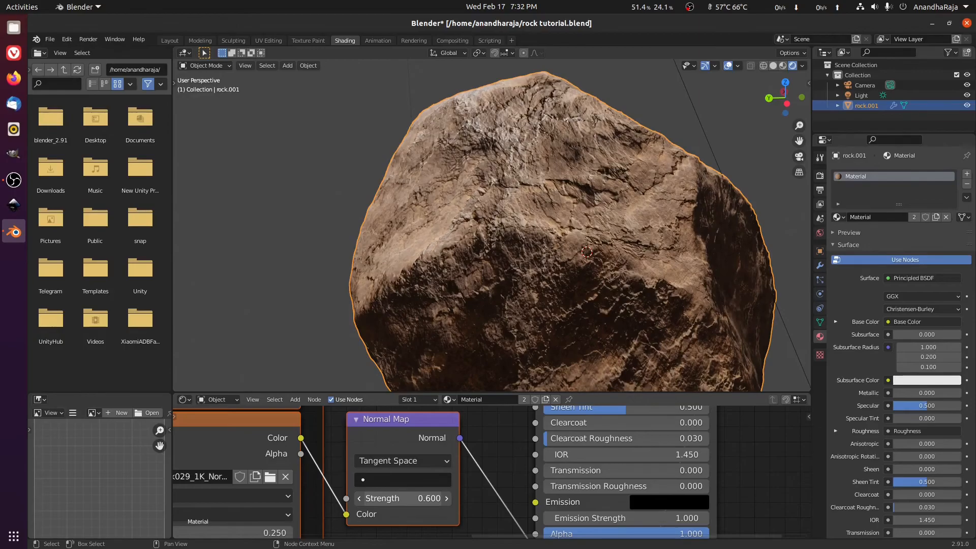